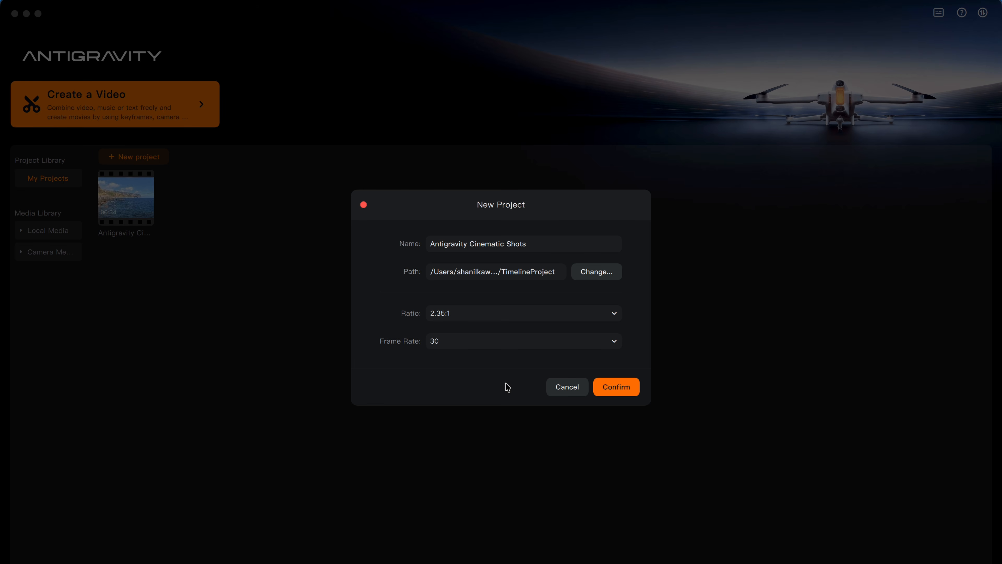
- Create the project "Antigravity Cinematic Shots" with a 2.35:1 ratio and a frame rate of 30, and show its window full screen
click(628, 396)
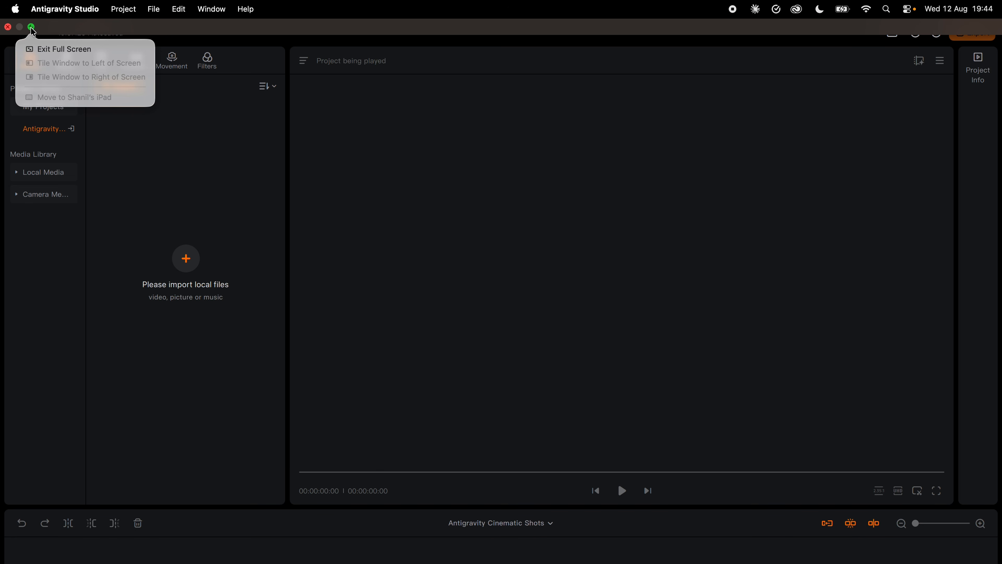
click(31, 29)
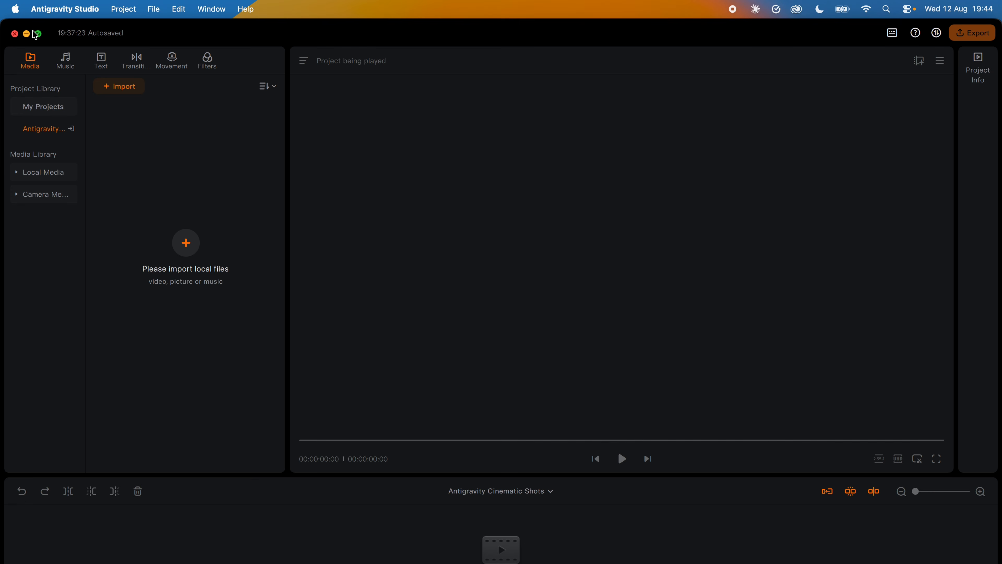
click(39, 36)
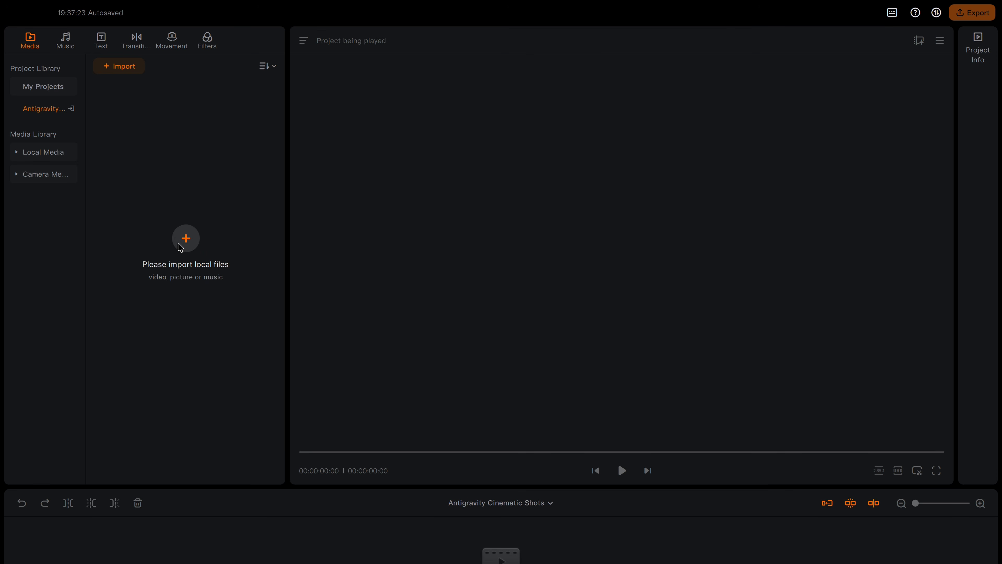
- Import the five .insv clips ending in 046, 064, 077, 125 and 194 from the A1 Footage folder
click(186, 238)
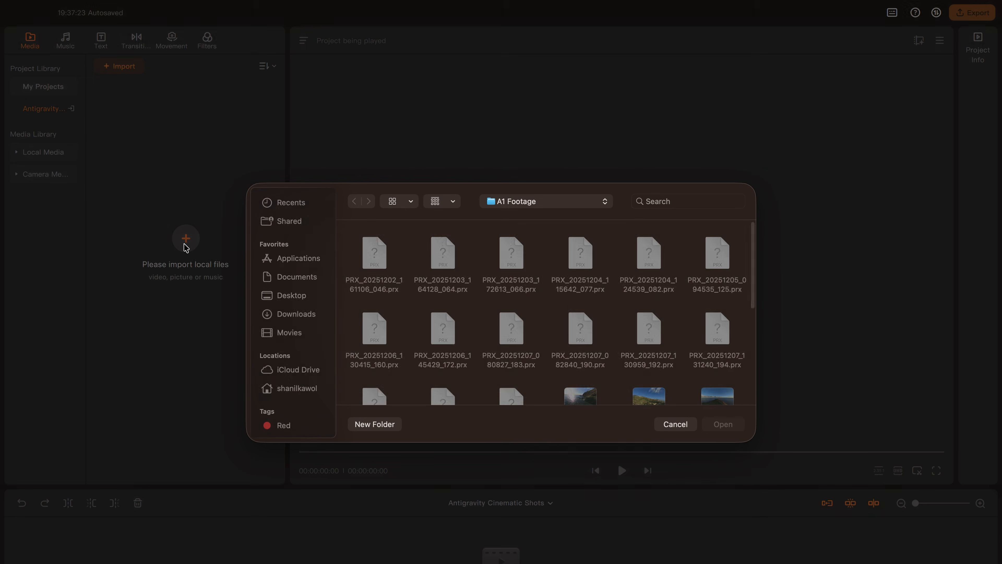
scroll(470, 307, down, 5)
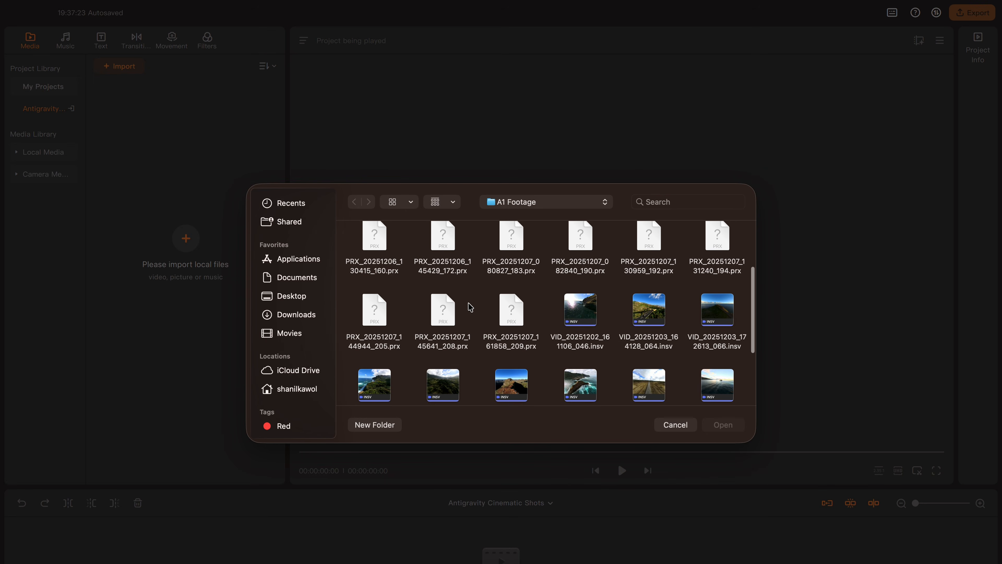
click(585, 344)
super+click(639, 344)
scroll(639, 343, down, 3)
super+click(373, 284)
super+click(511, 284)
super+click(526, 389)
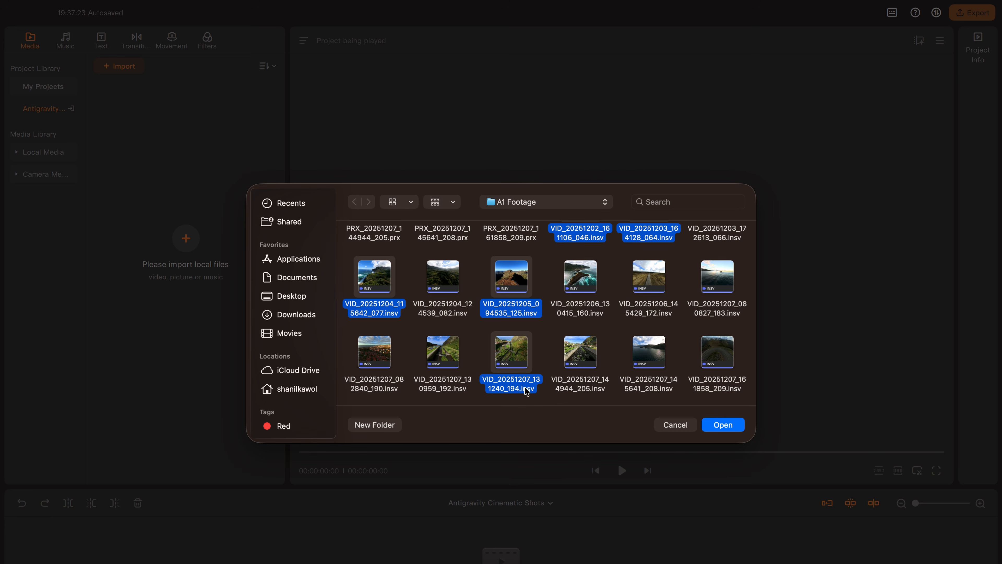
click(722, 425)
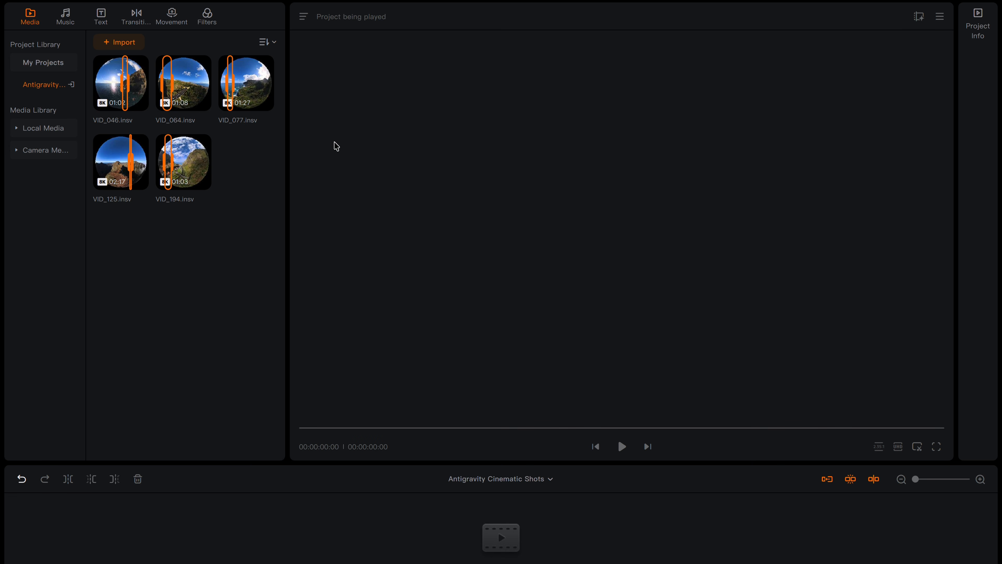
- Preview VID_046.insv around the stone arch and trim the start of its selected range to just before the fly-through
click(103, 87)
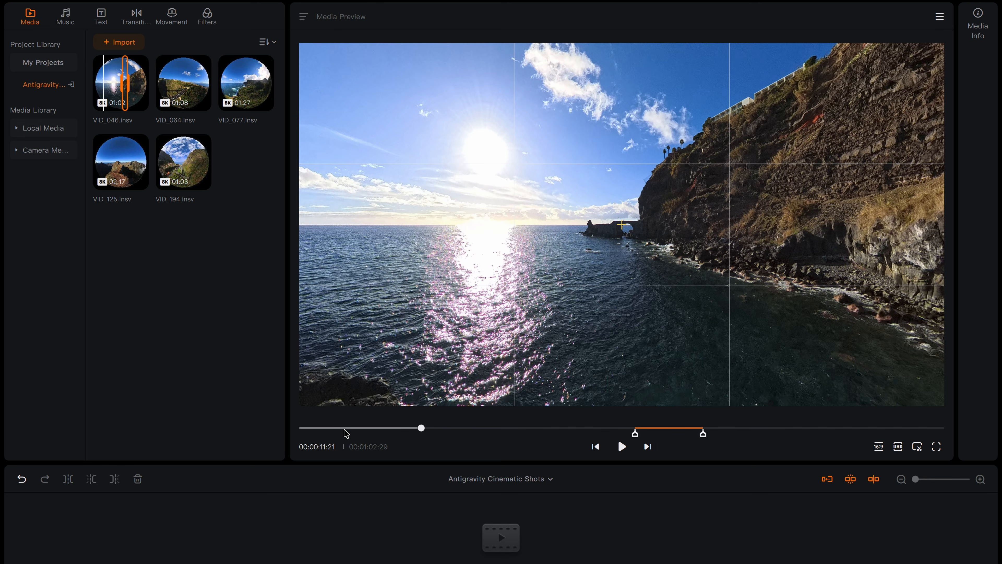
drag(345, 430, 694, 426)
drag(859, 292, 398, 285)
drag(730, 257, 544, 269)
drag(588, 428, 649, 429)
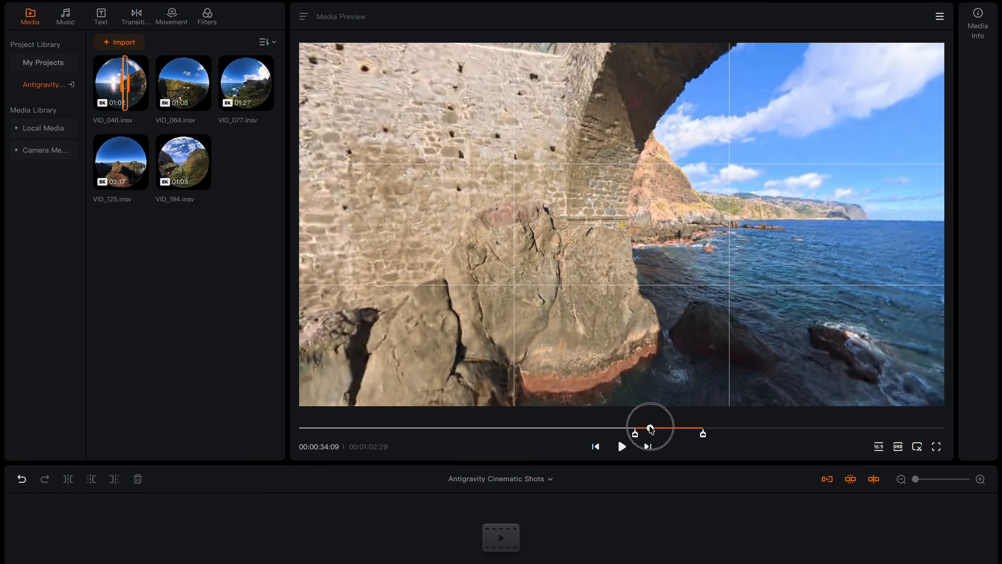
drag(695, 351, 611, 296)
drag(654, 432, 650, 433)
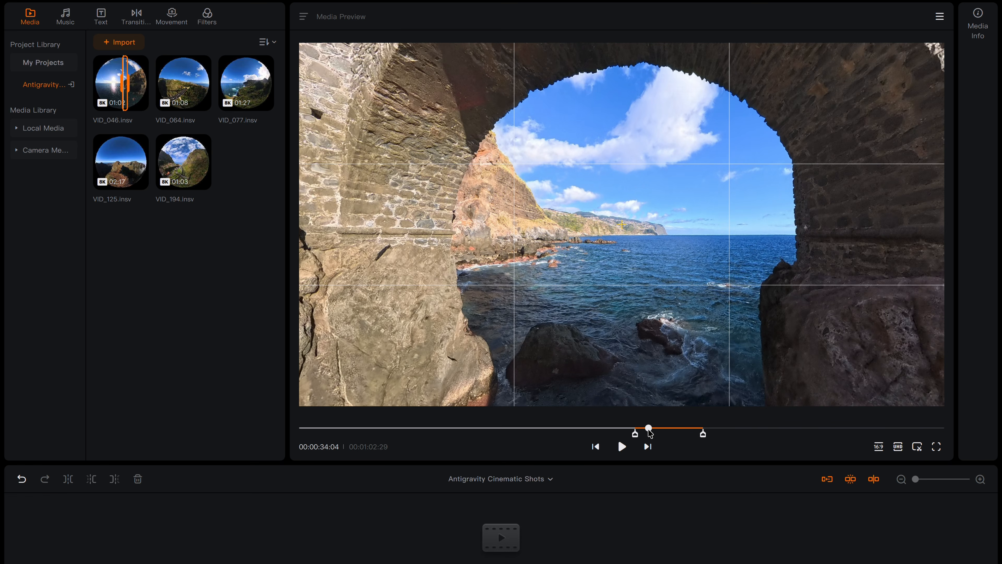
mouse_move(119, 83)
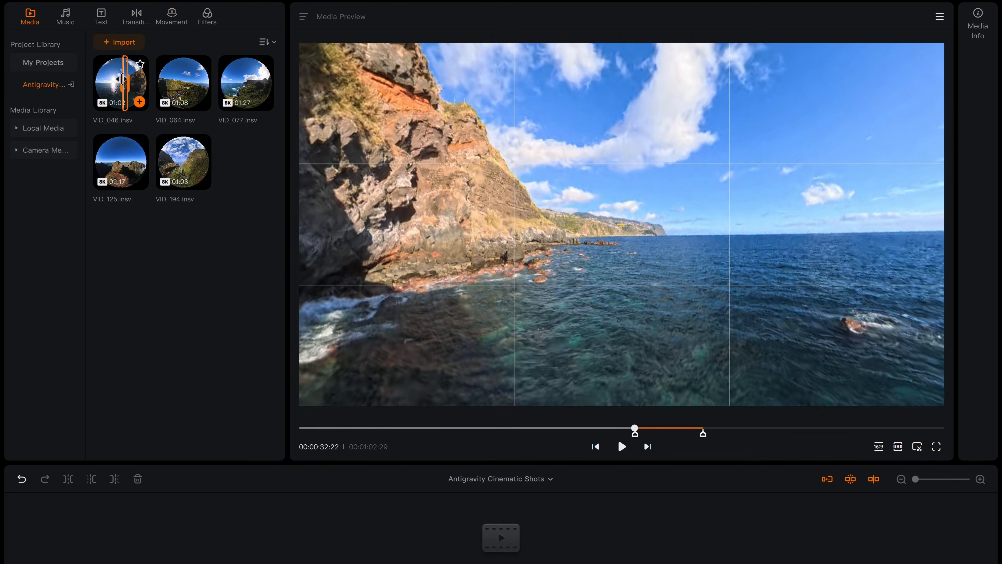
drag(122, 79, 123, 79)
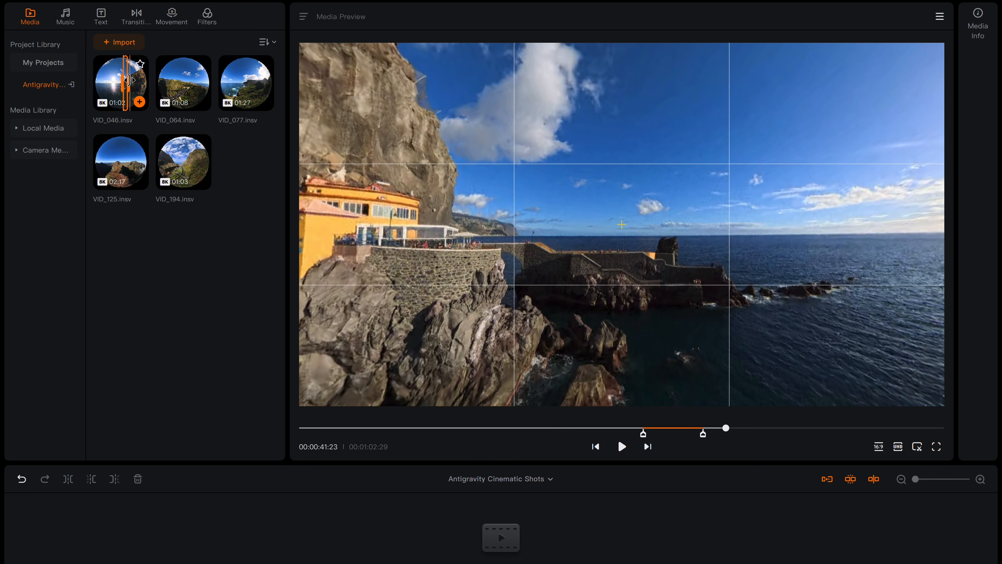
- End the selected range of VID_046.insv at 00:00:39:12 and add only its video to the timeline
click(649, 428)
drag(649, 429, 665, 429)
drag(457, 300, 695, 346)
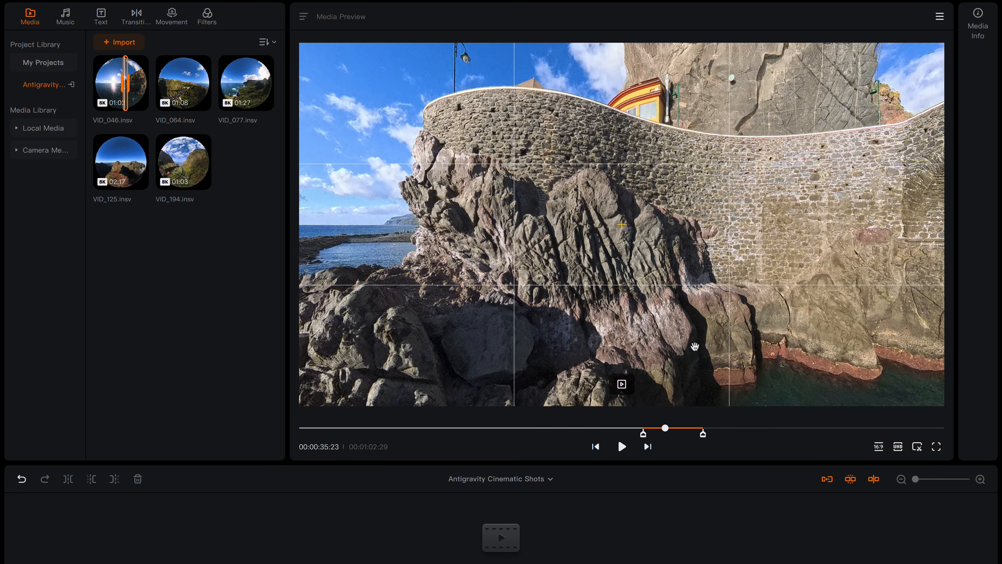
drag(665, 428, 701, 430)
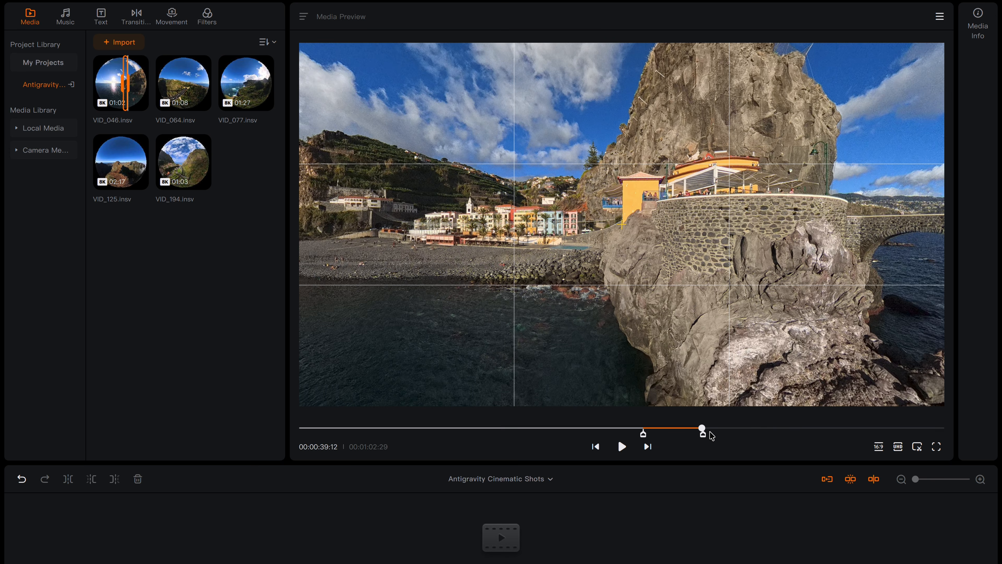
mouse_move(703, 434)
mouse_down()
mouse_move(724, 435)
mouse_move(702, 434)
mouse_up()
mouse_move(622, 385)
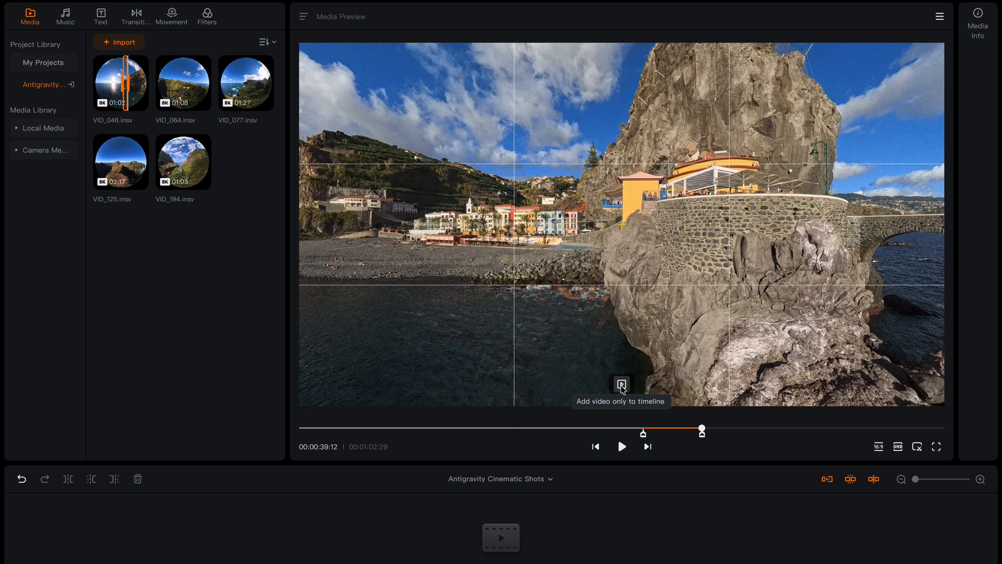
click(622, 385)
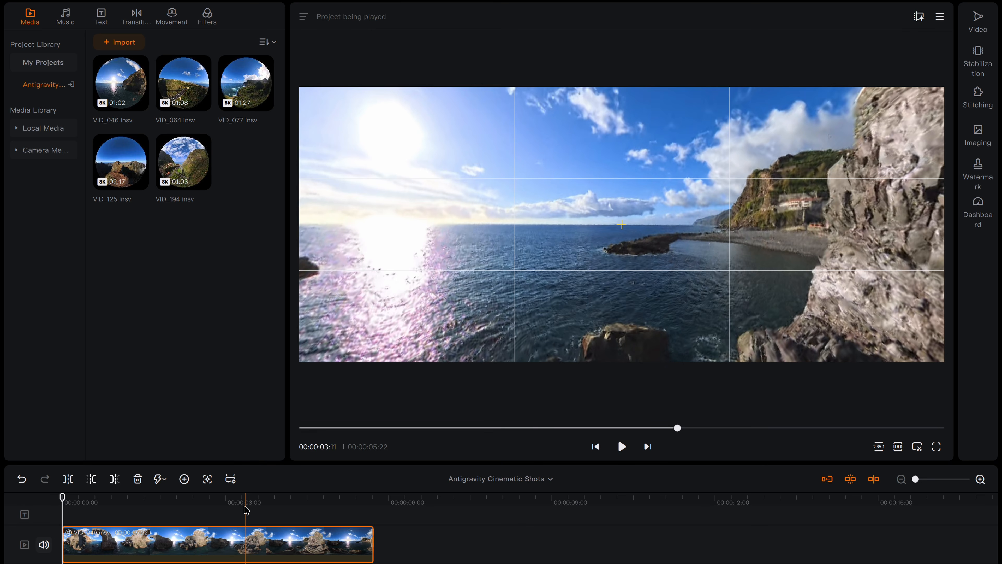
- Set the timeline clip's view angle to Linear and turn the view toward the arch, at pan −186.1° and tilt 2.2°
click(224, 499)
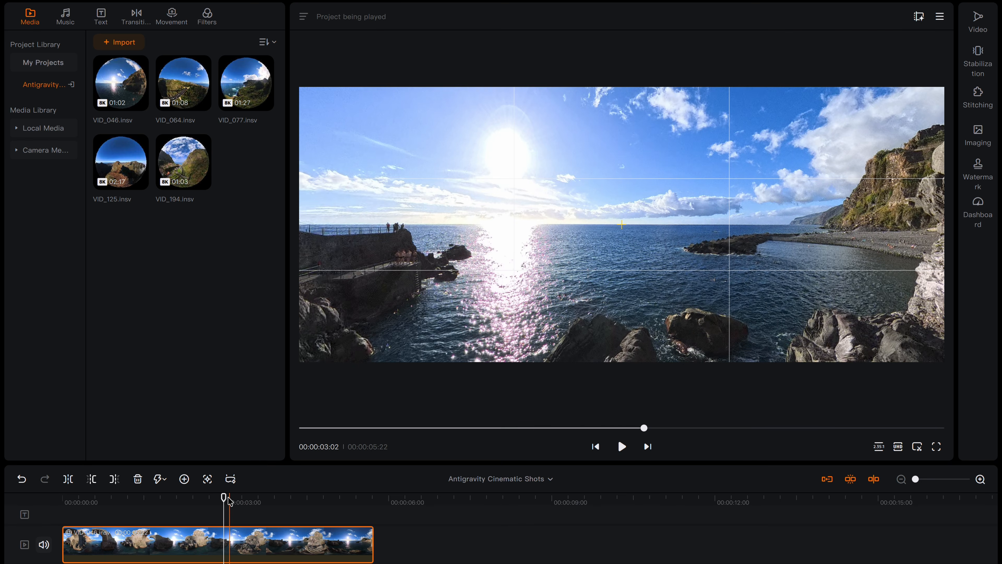
click(978, 21)
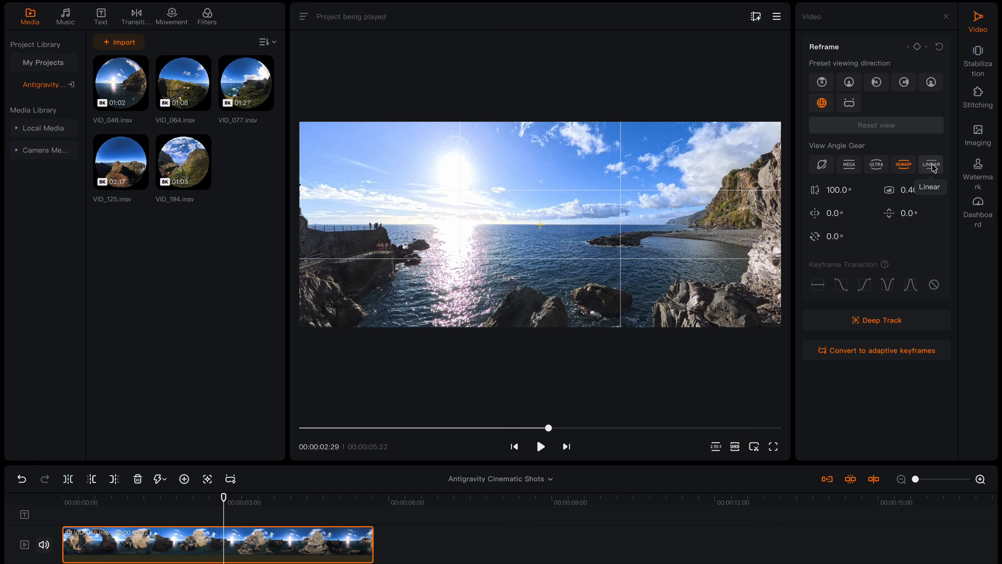
drag(632, 294, 631, 226)
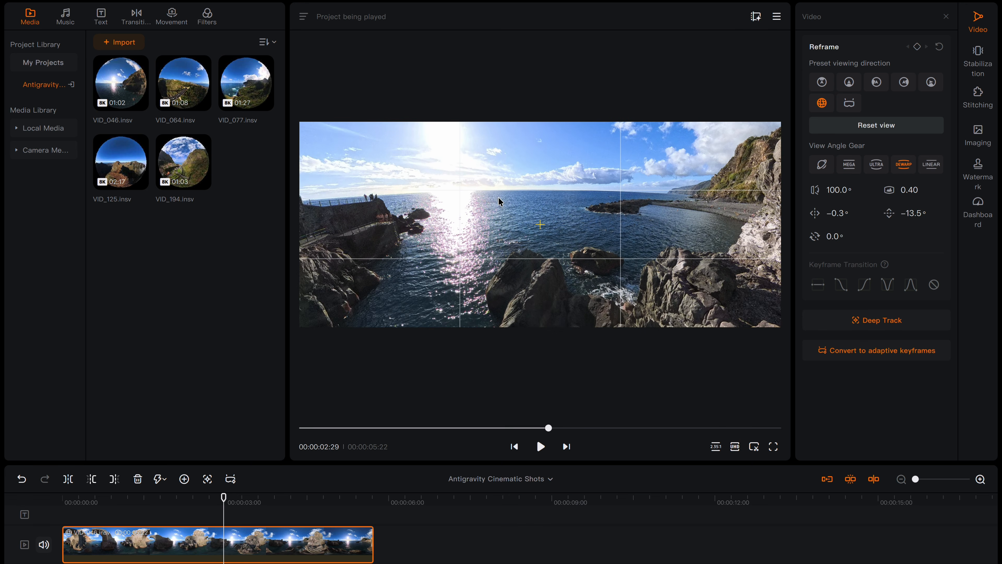
click(931, 165)
drag(628, 280, 239, 260)
drag(668, 234, 448, 233)
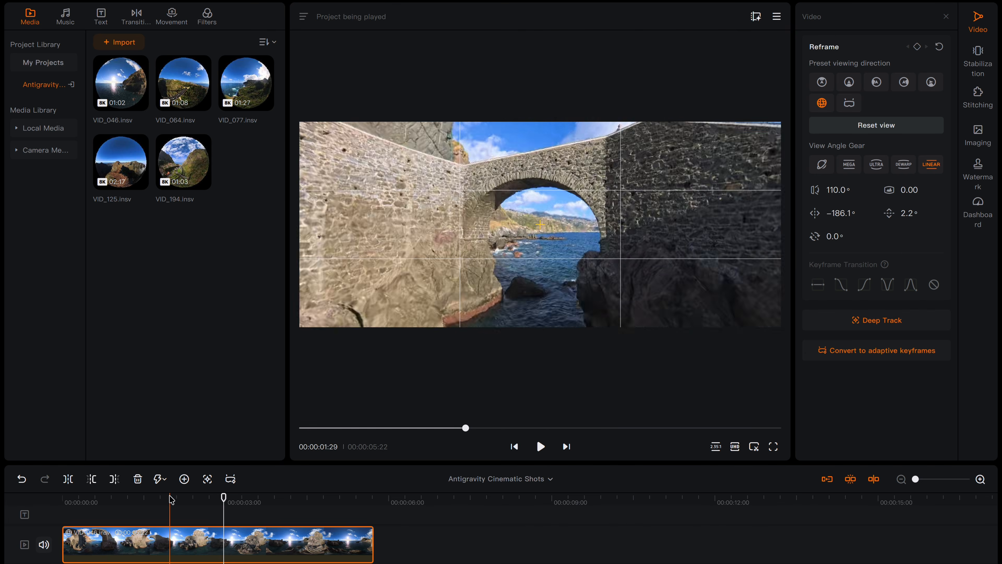
- Split the timeline clip at 00:00:01:24 and delete the part before the split
drag(223, 496, 159, 497)
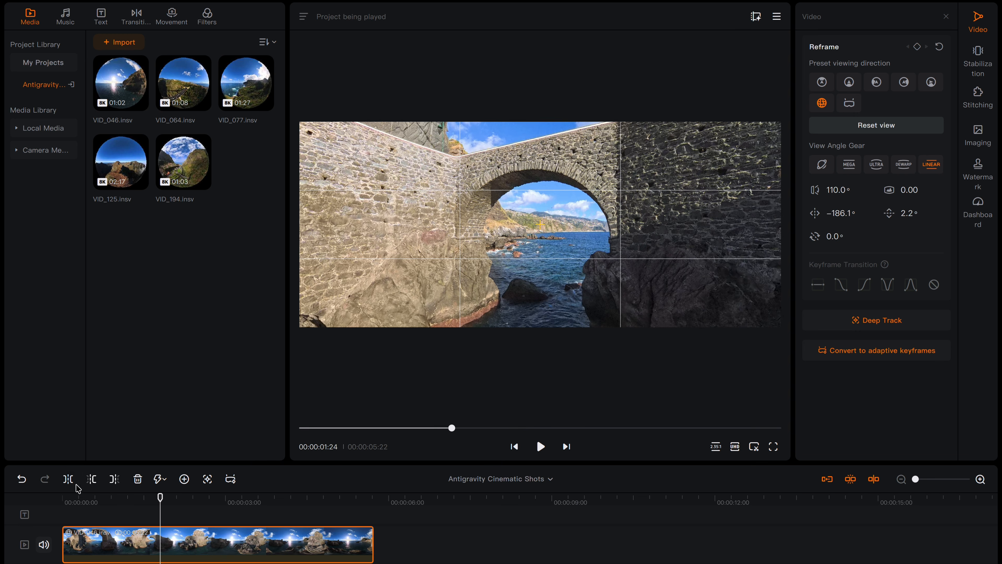
click(68, 479)
click(194, 545)
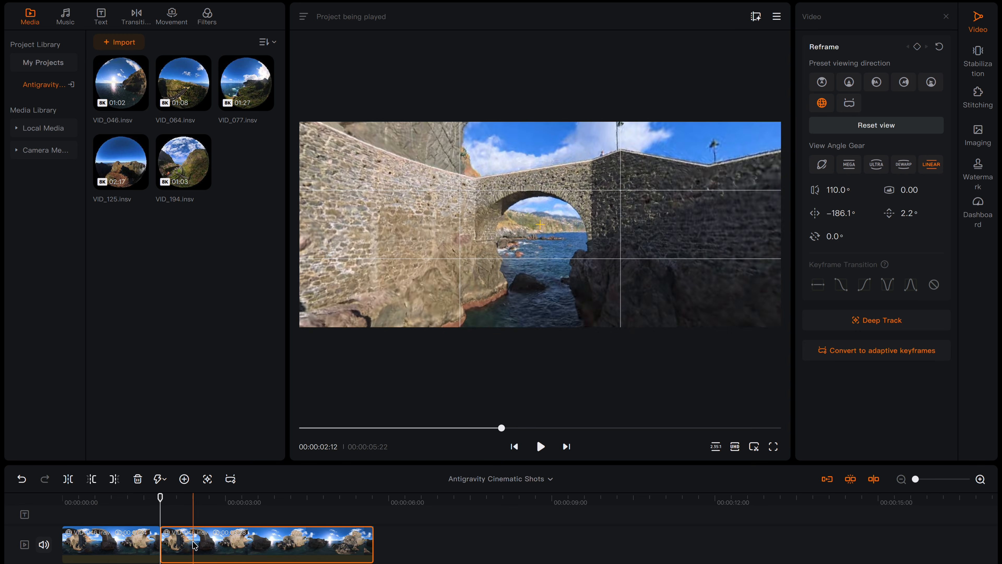
click(111, 548)
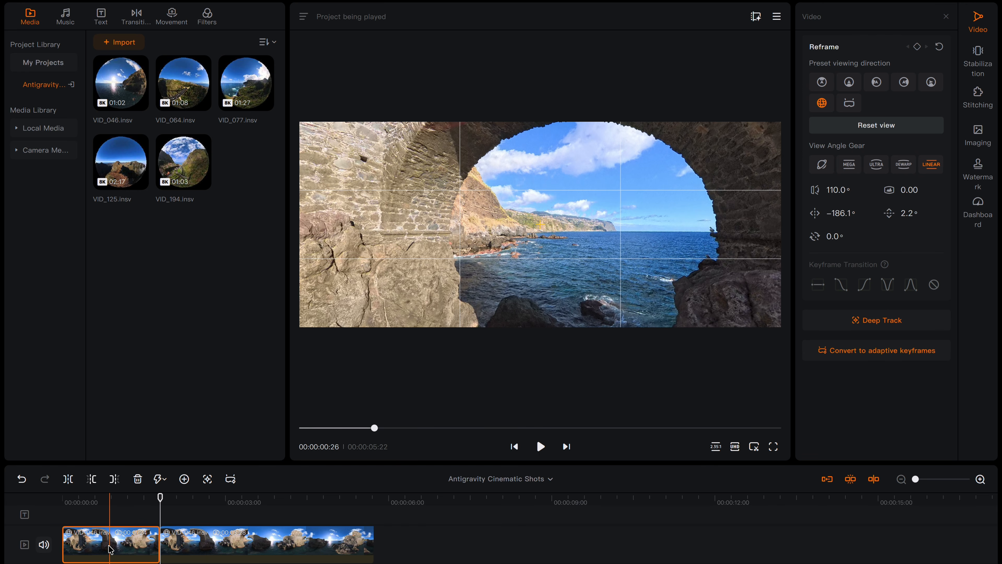
key(Delete)
- Turn the clip's view toward the seaside village, at pan −124.2° and tilt 3.6°, and extend the clip's end to 00:00:06:00
click(63, 498)
drag(64, 498, 261, 497)
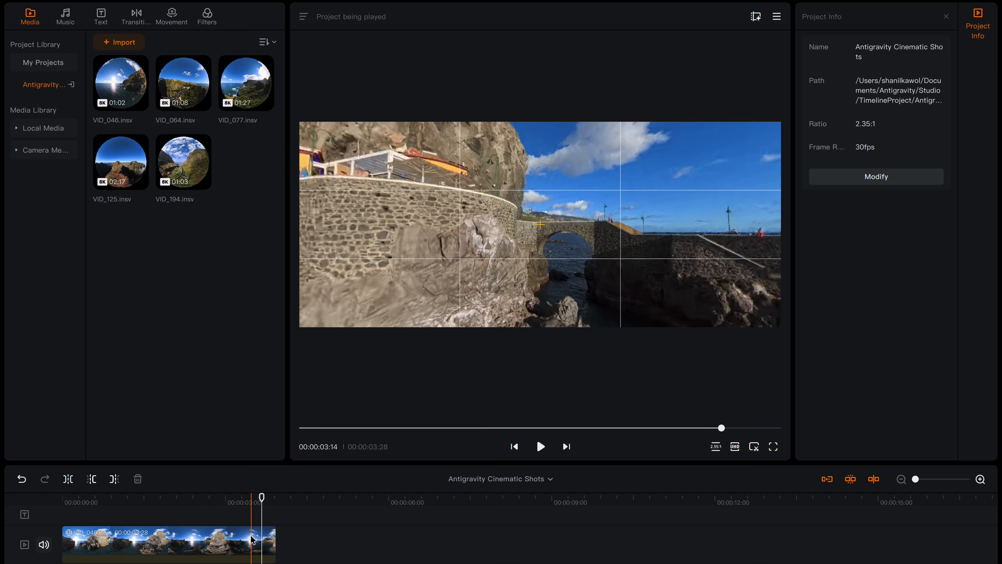
click(253, 539)
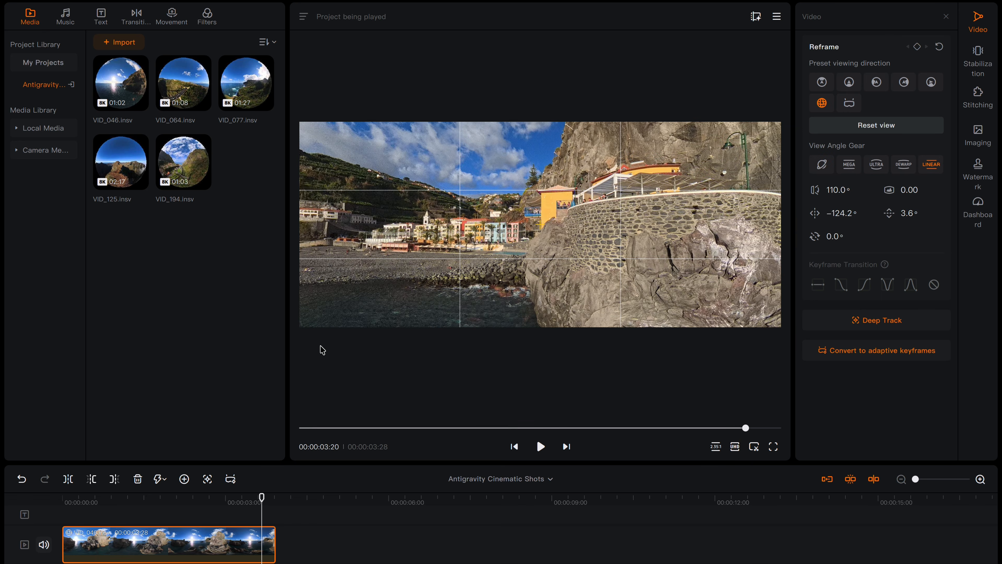
drag(274, 538, 388, 533)
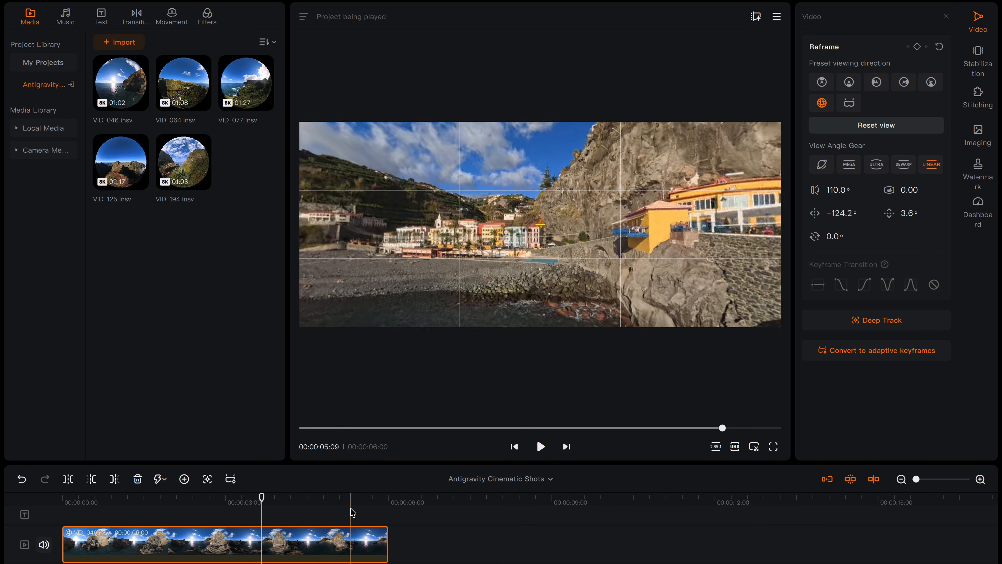
click(380, 510)
- At the clip's start, turn the view back to the arch, at pan −186.9° and tilt 3.9°, and add a reframe keyframe
drag(369, 497, 62, 498)
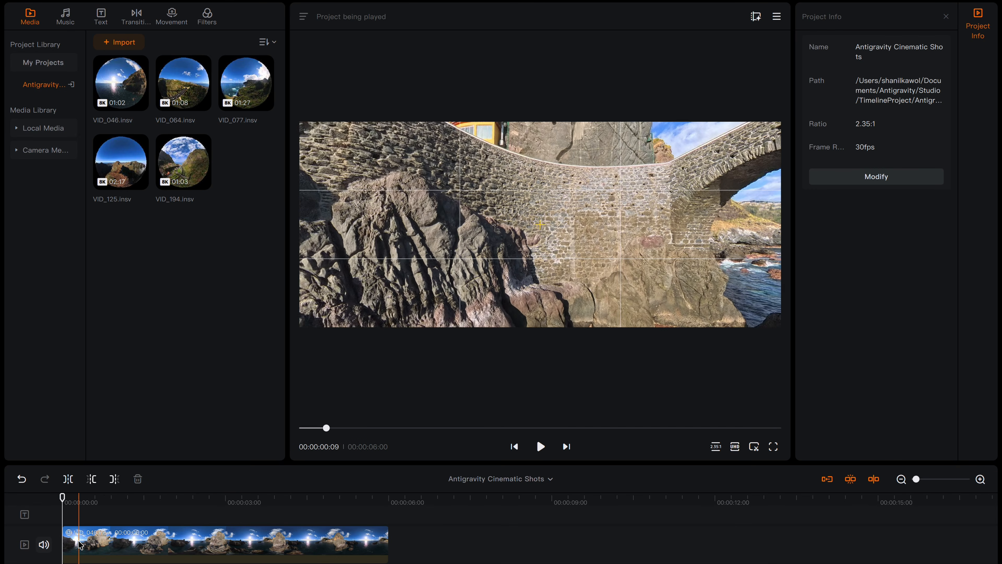
click(80, 543)
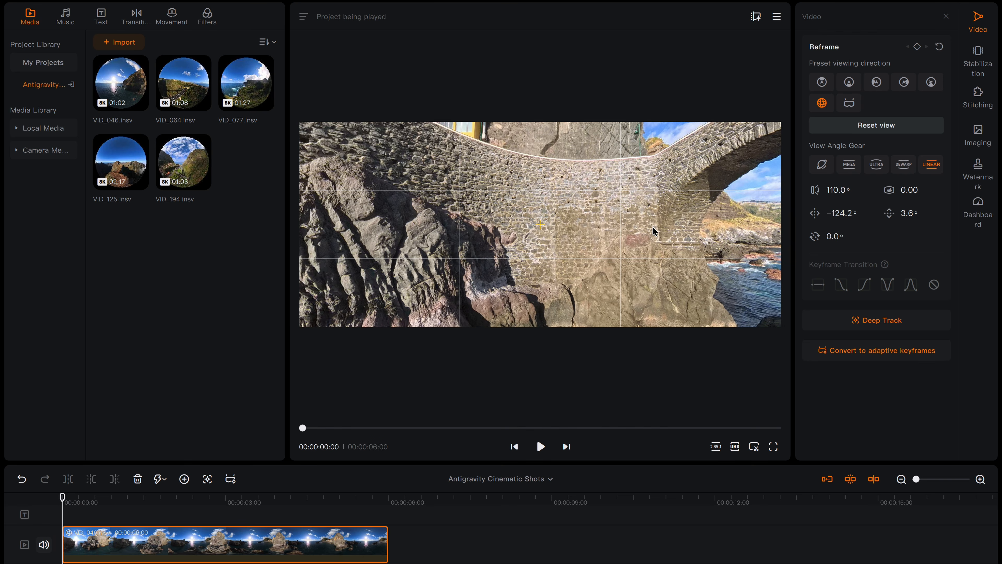
drag(699, 242, 471, 244)
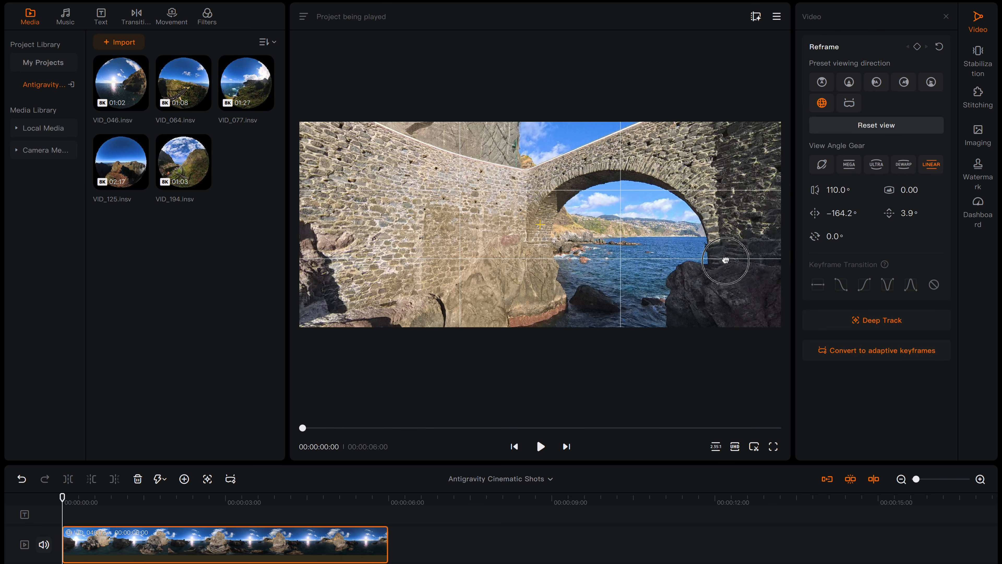
drag(579, 243, 579, 262)
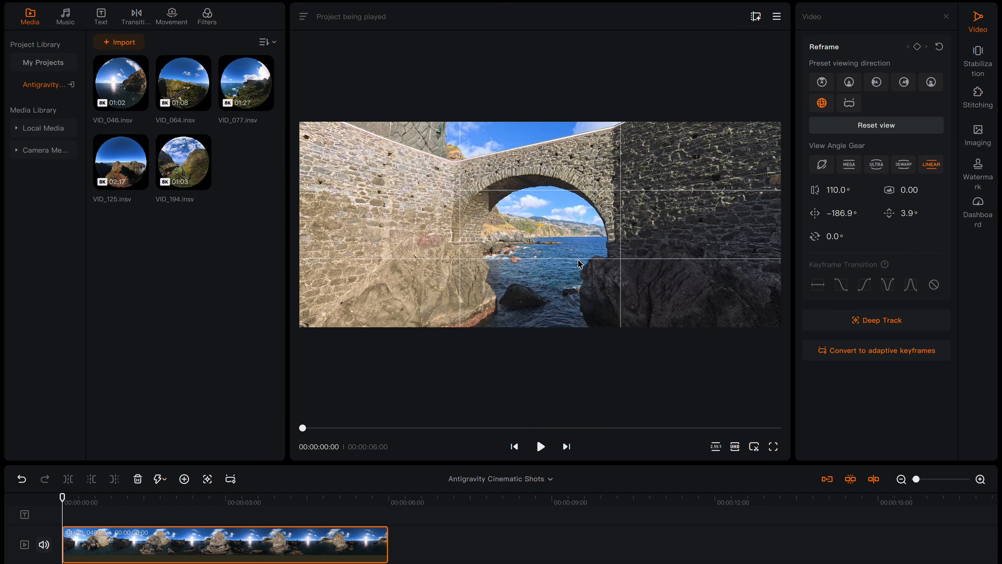
click(917, 48)
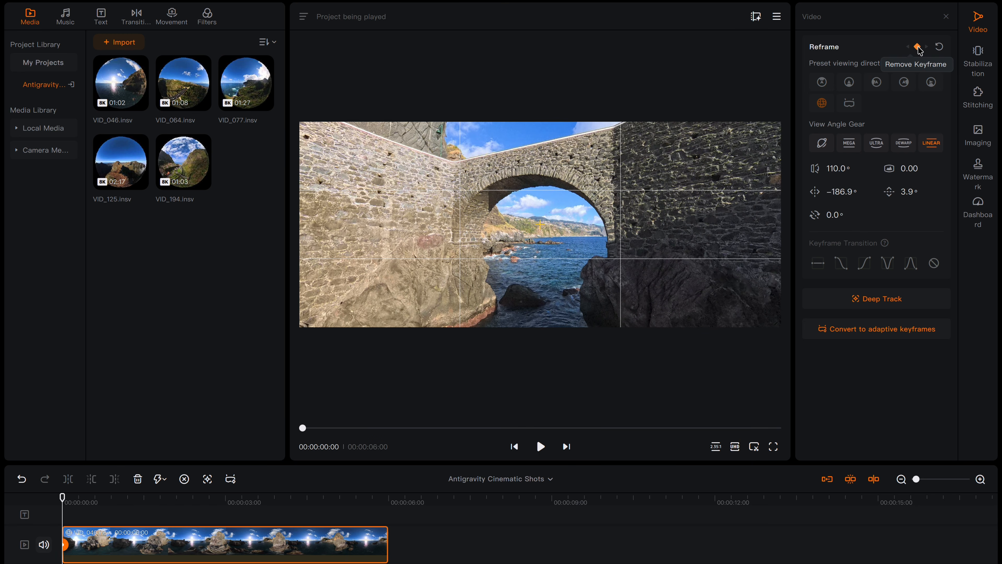
- At 00:00:05:21, turn the view to the village at pan −107.3° and tilt −1.4°, add a reframe keyframe and play back the move
drag(359, 491, 372, 497)
drag(419, 225, 623, 225)
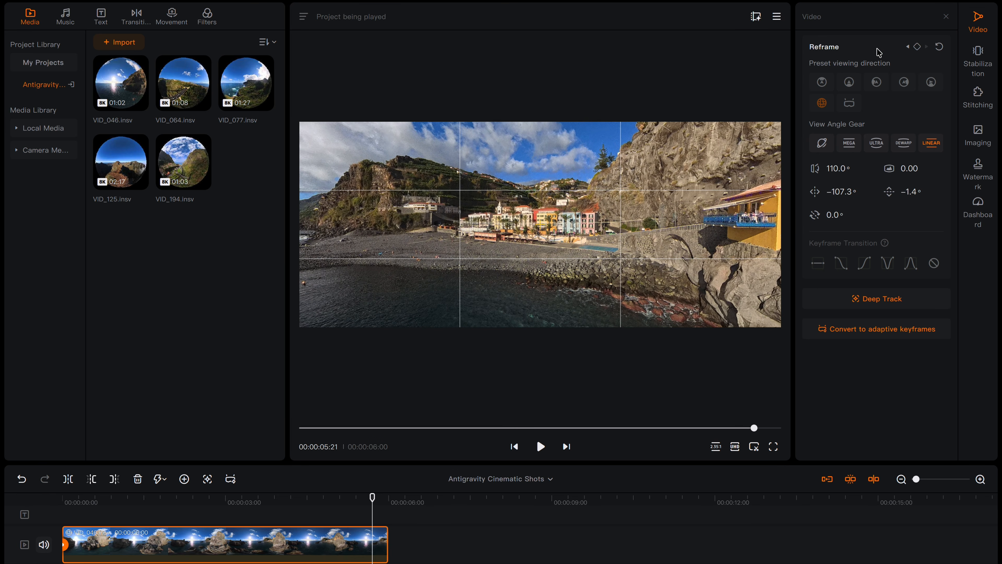
click(917, 48)
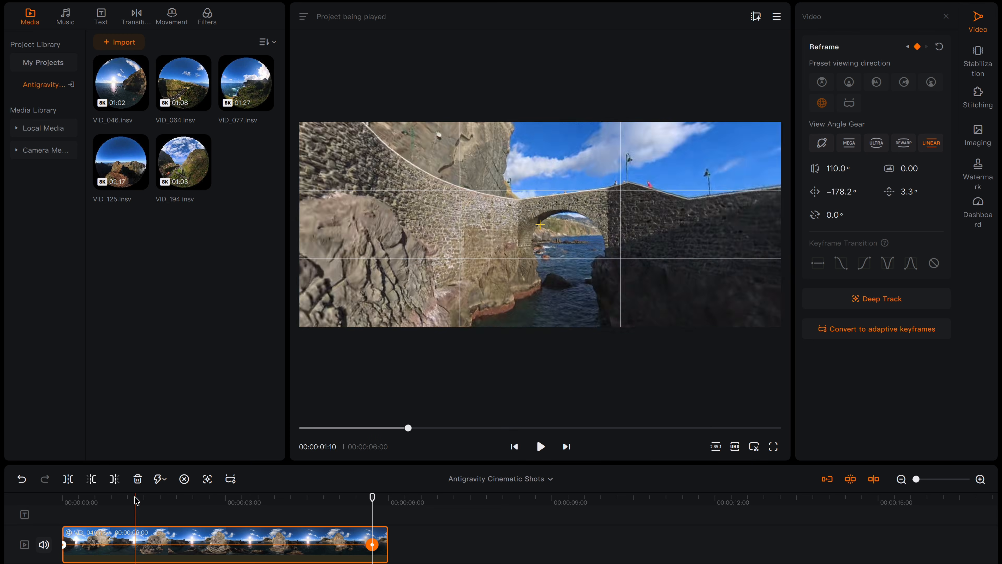
click(64, 500)
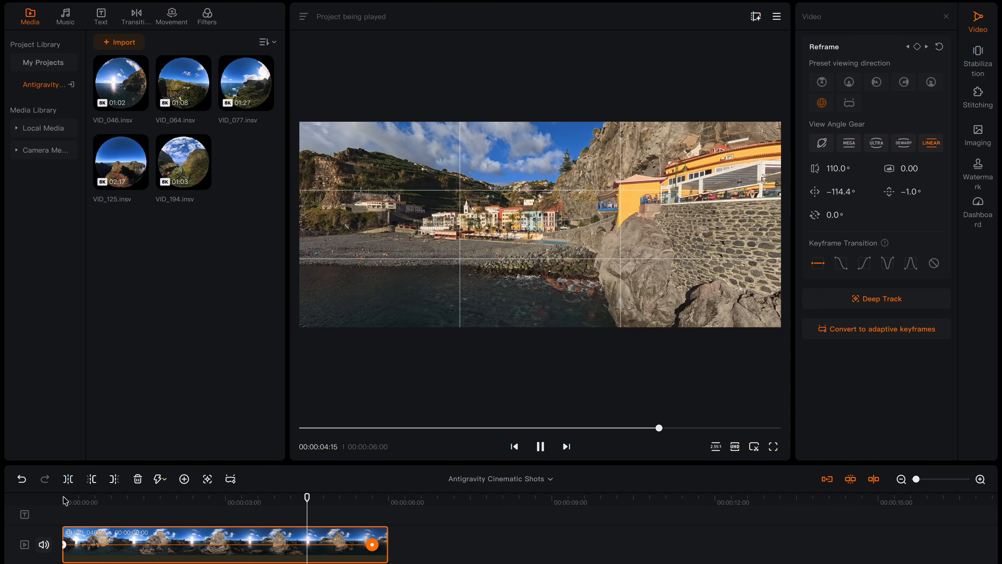
key(space)
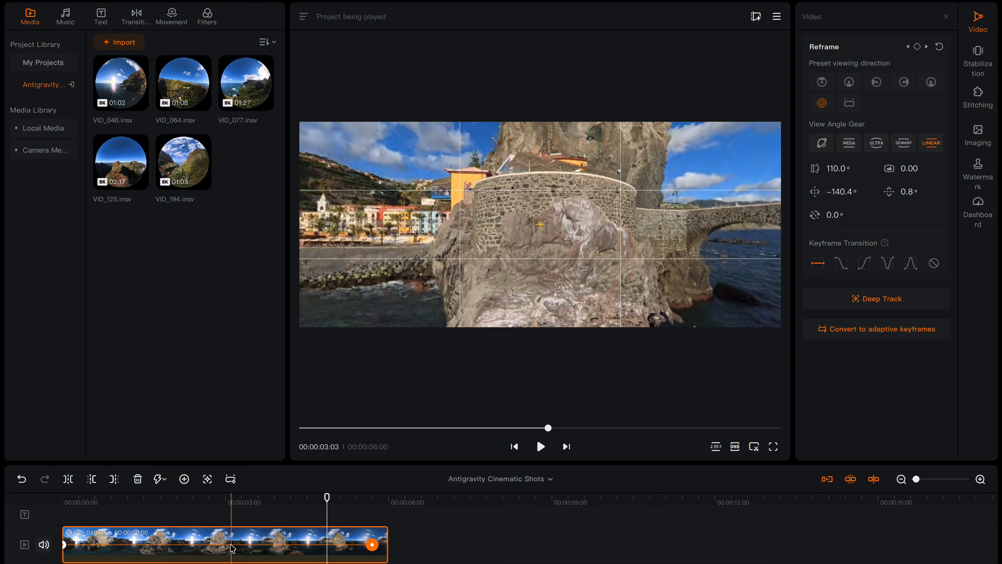
- Set the transition between the arch and village keyframes to Slip-In Fade-Out and play the clip from its start
click(842, 264)
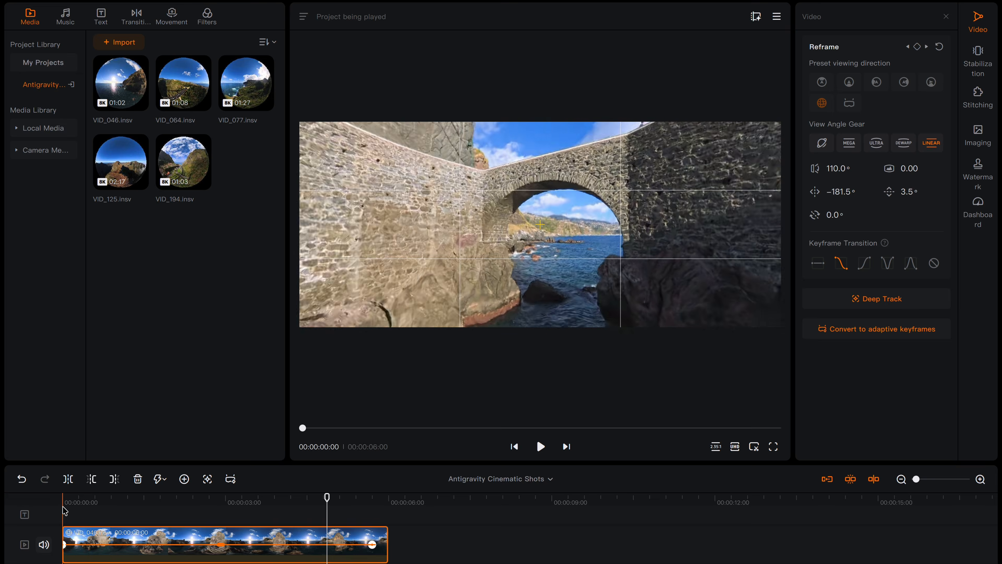
click(62, 501)
key(space)
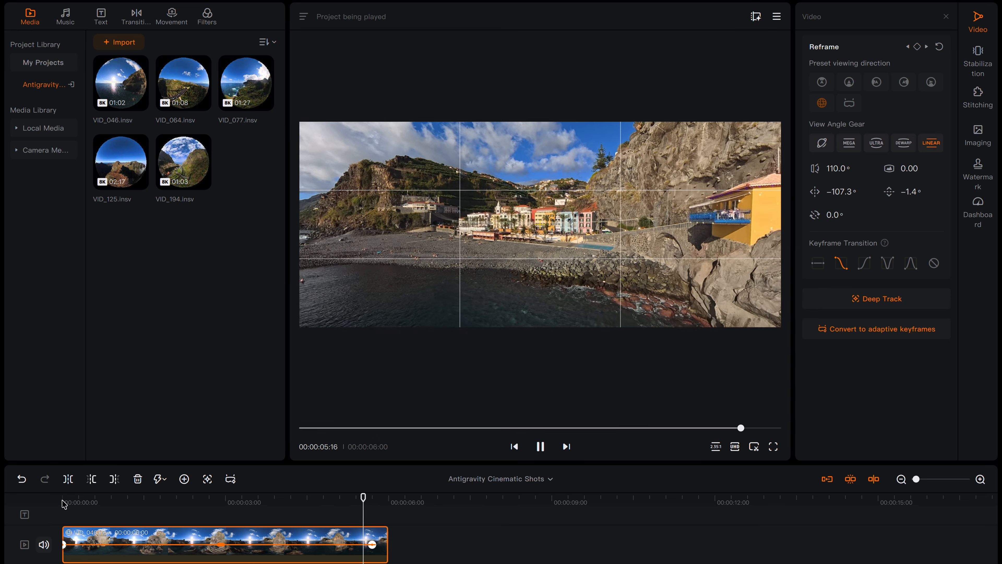
key(space)
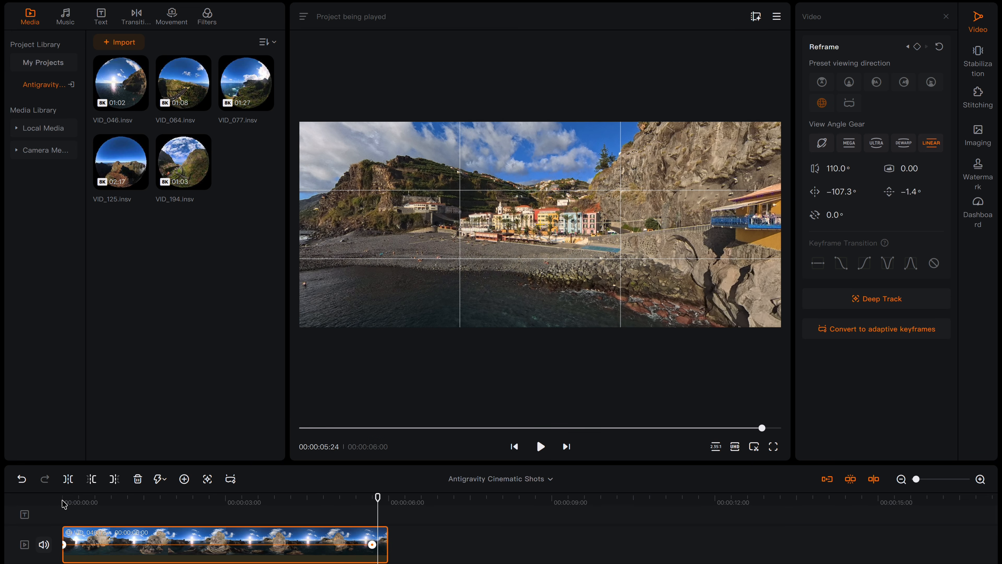
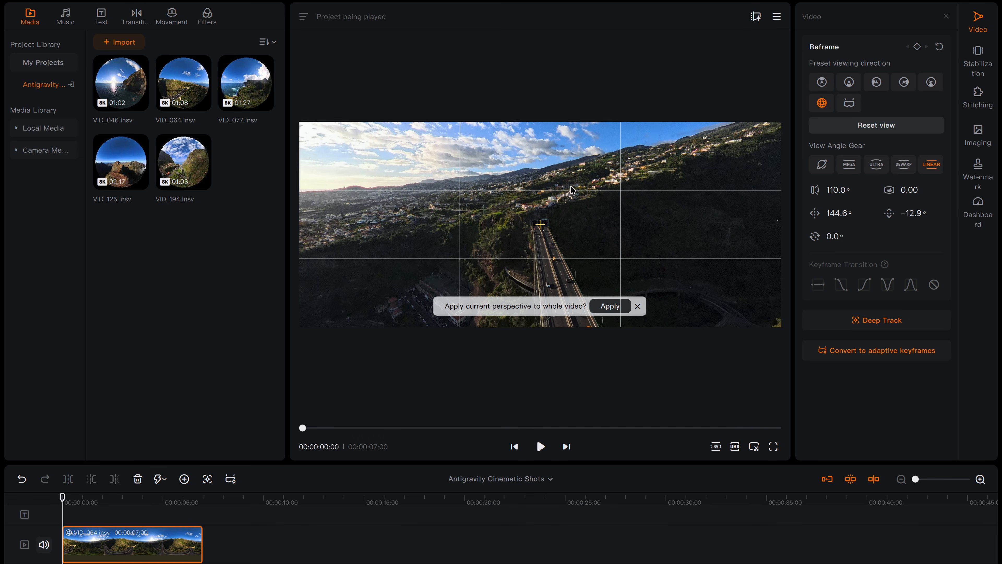
- Add reframe keyframes to VID_064 at its start and at 00:00:01:15, the second with pan 145.5° and tilt −12.8° toward the tunnel
click(918, 47)
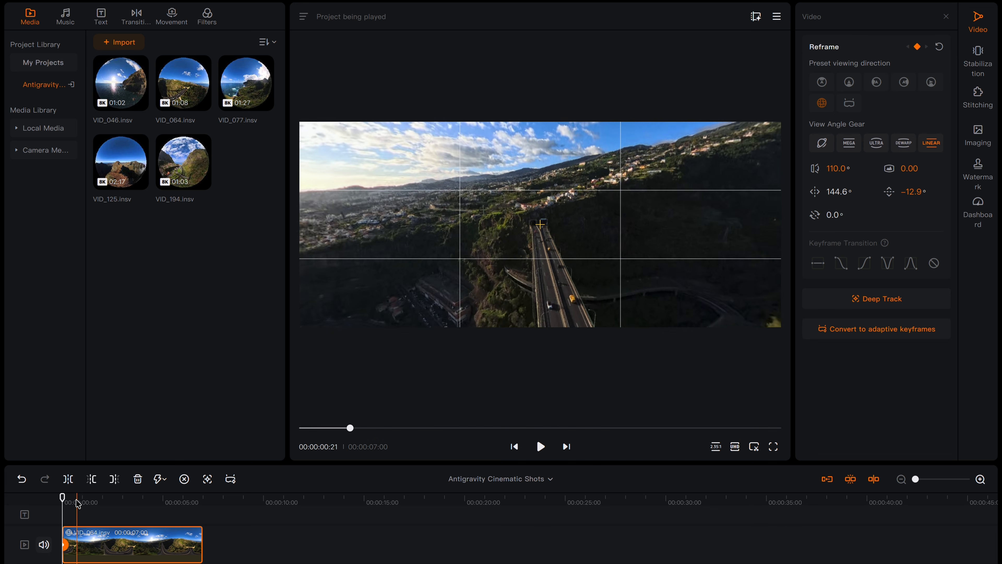
click(94, 505)
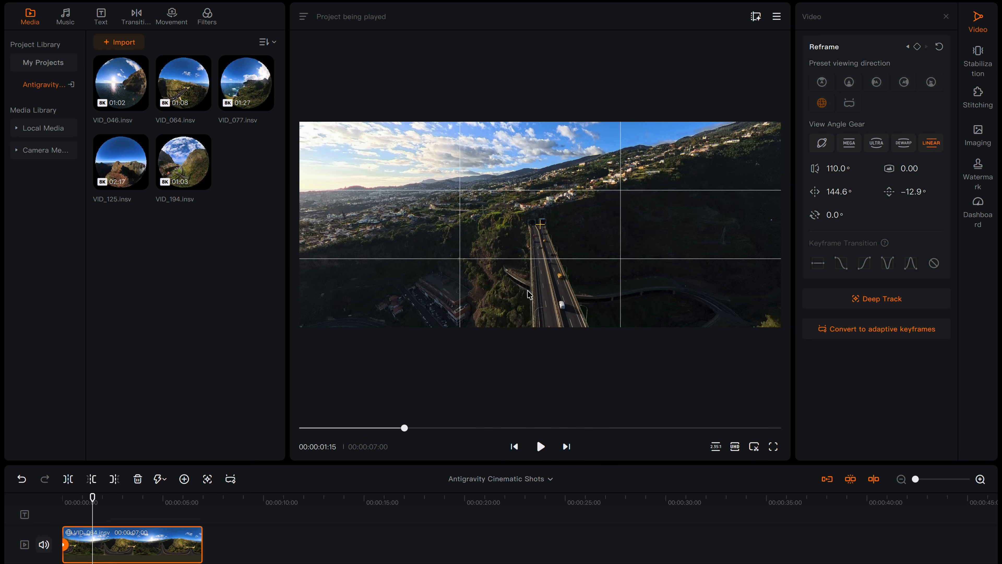
drag(577, 259, 586, 263)
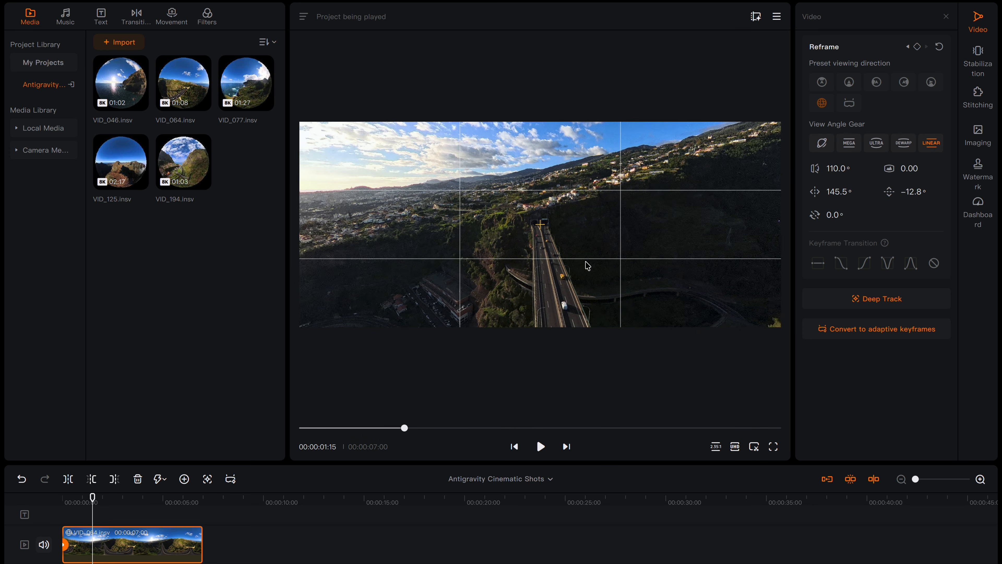
click(917, 47)
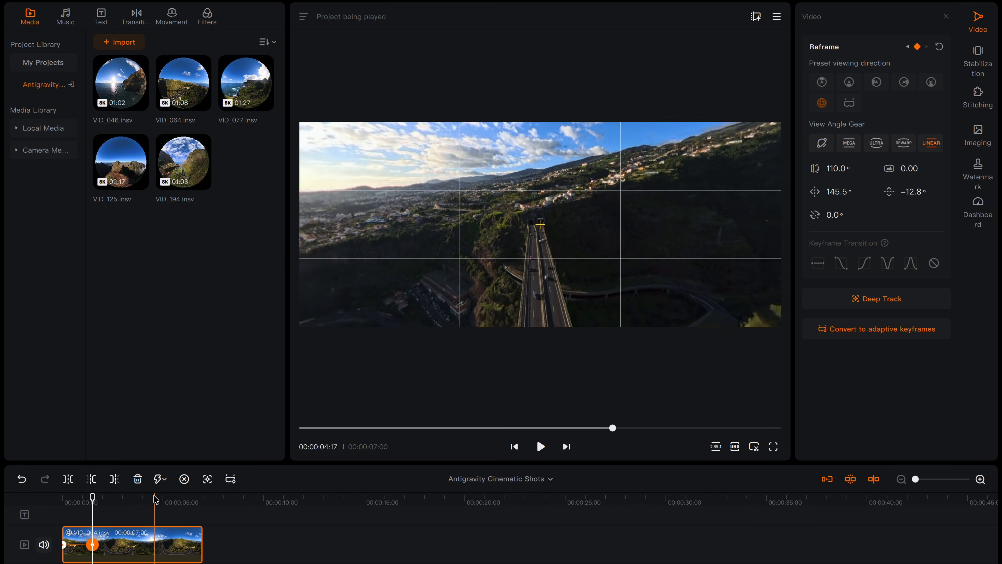
- At 00:00:05:16, turn the view straight down onto the bridge, at pan 58.3° and tilt −88.3°, and add a reframe keyframe
click(174, 501)
drag(650, 273, 570, 177)
drag(673, 261, 540, 155)
drag(536, 234, 540, 225)
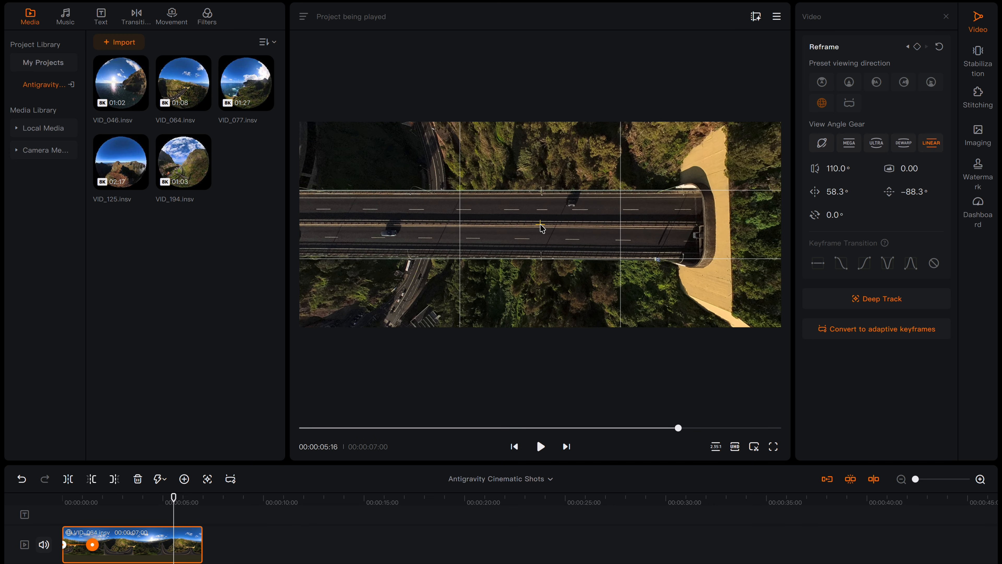
click(917, 47)
- Set the transition between the last two bridge keyframes to Slip-In Fade-Out and play the clip from its start
drag(131, 498, 134, 499)
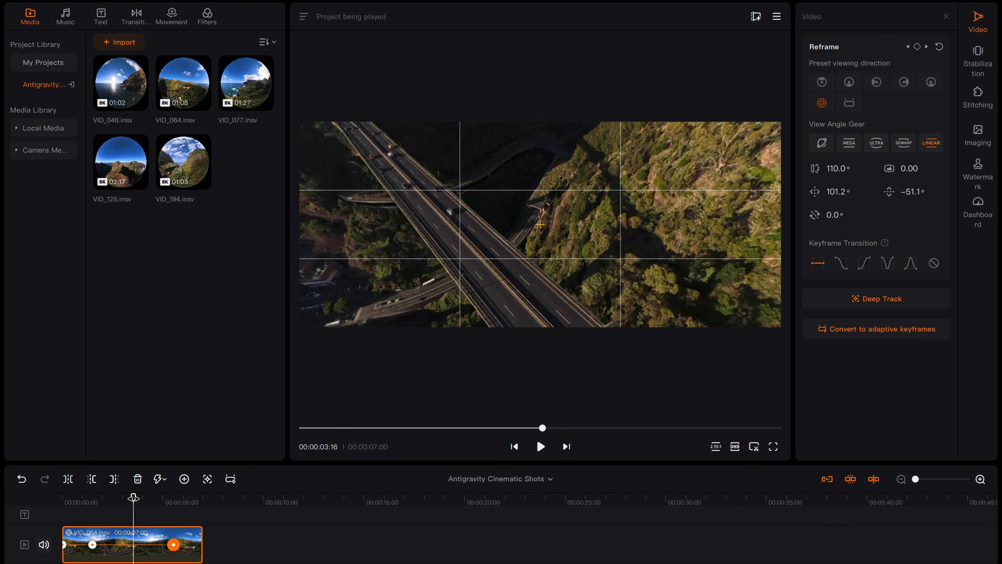
click(841, 263)
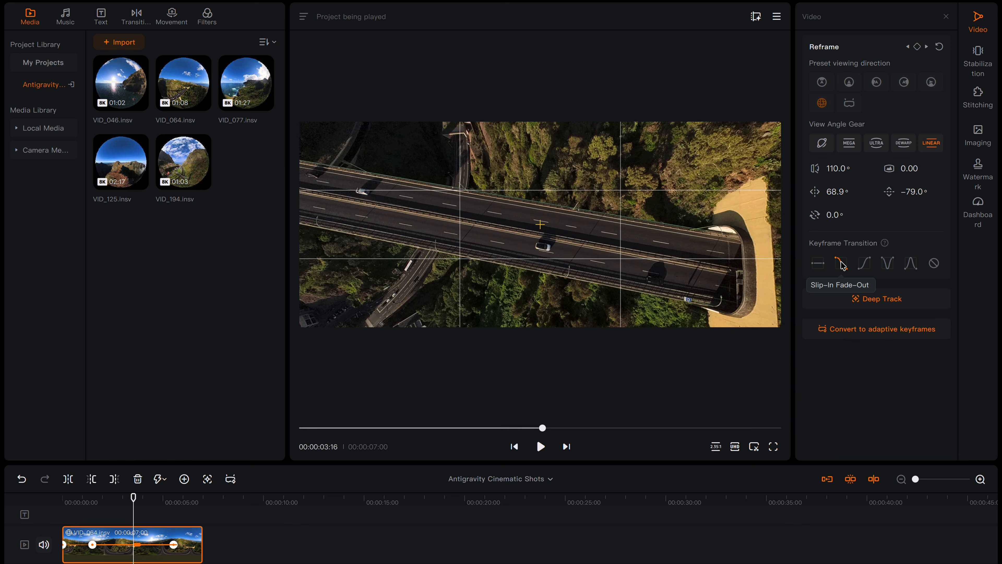
click(66, 502)
key(space)
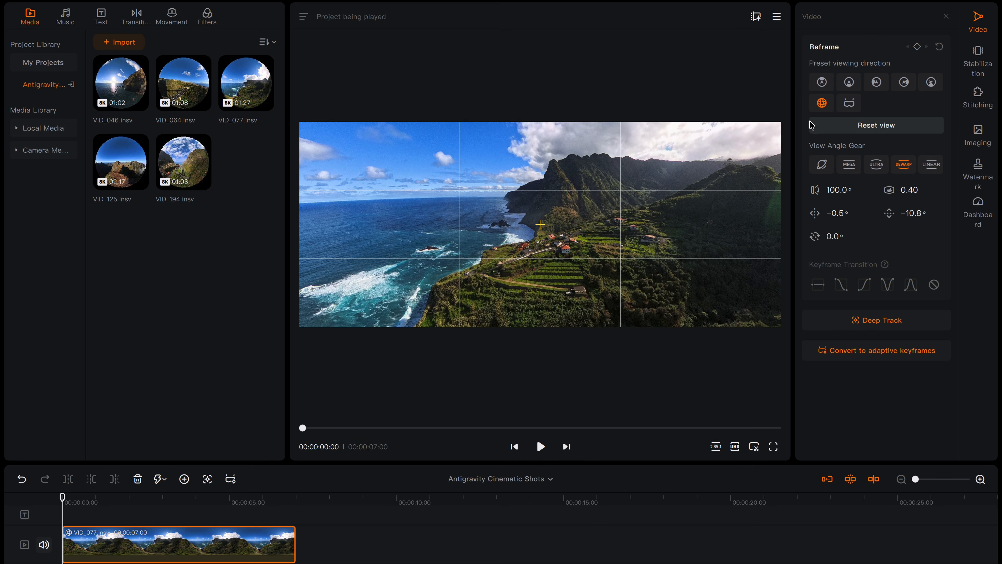
- Add a reframe keyframe at the start of VID_077 using Linear view, a 130° field of view, pan −0.8° and tilt −10.7°
click(935, 169)
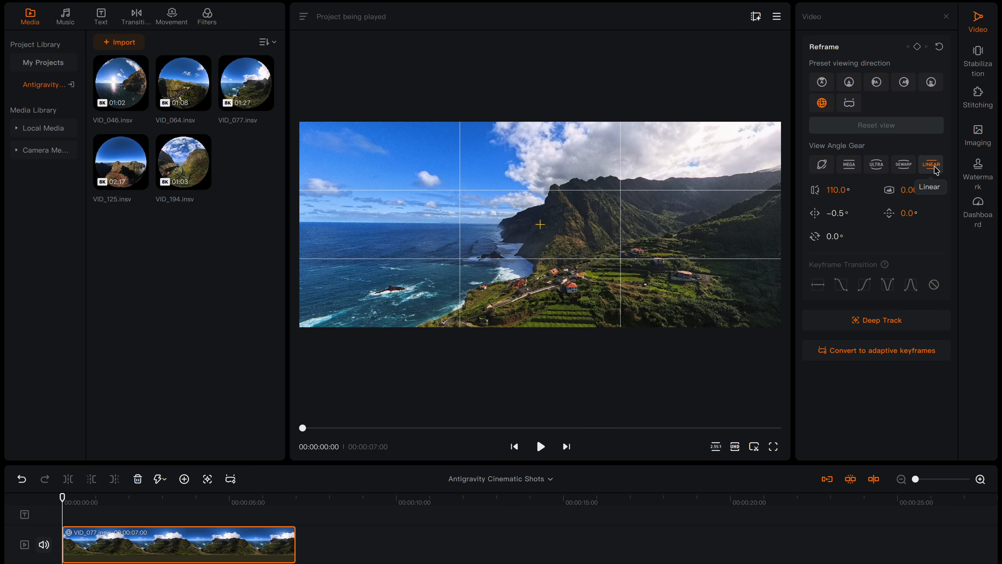
click(839, 193)
key(BackSpace)
key(BackSpace)
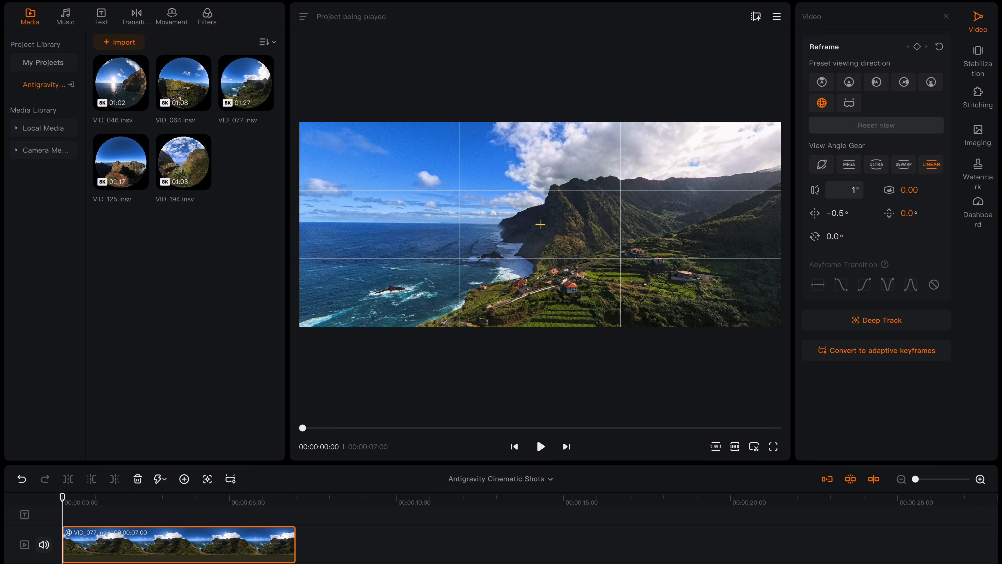
key(Return)
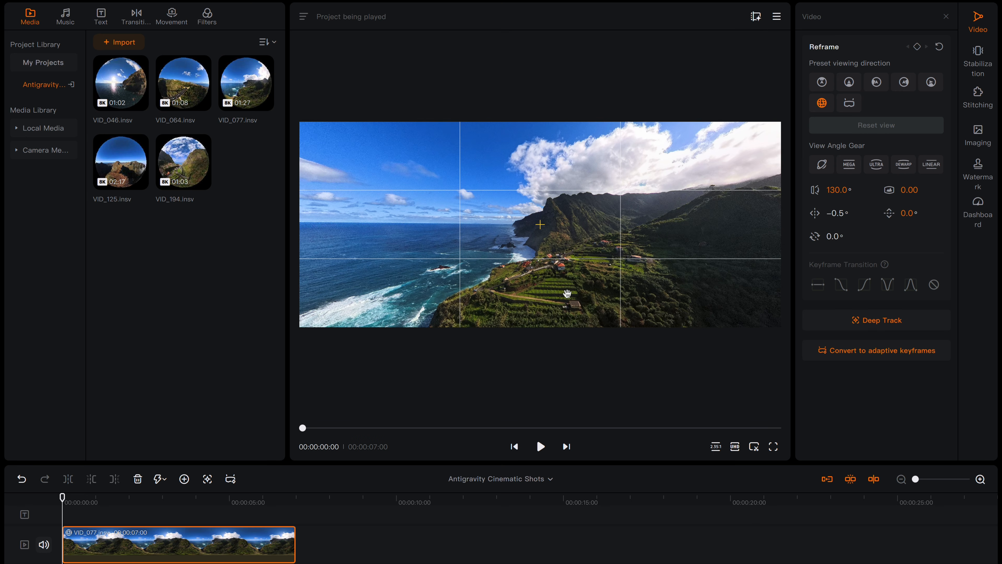
drag(568, 294, 568, 243)
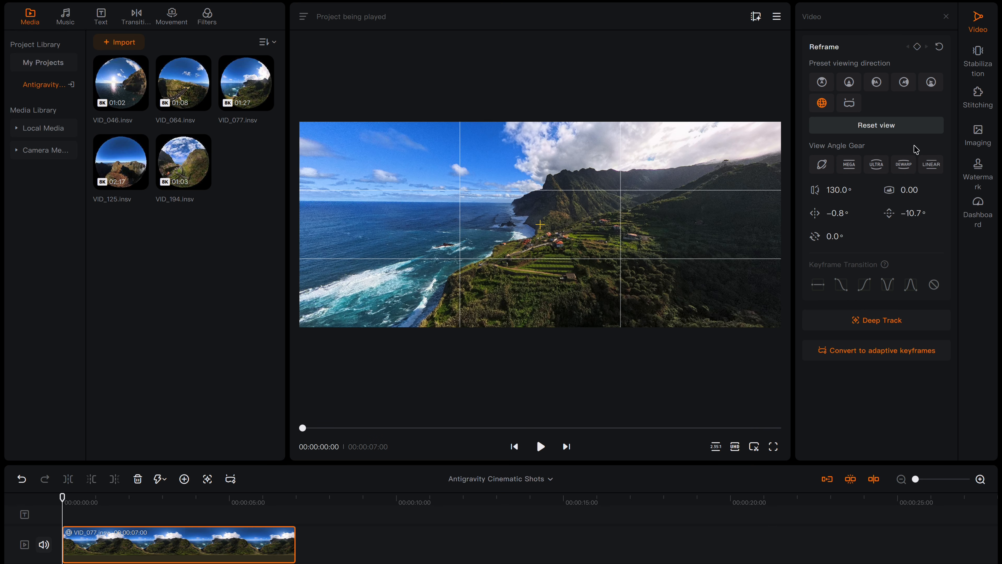
click(917, 46)
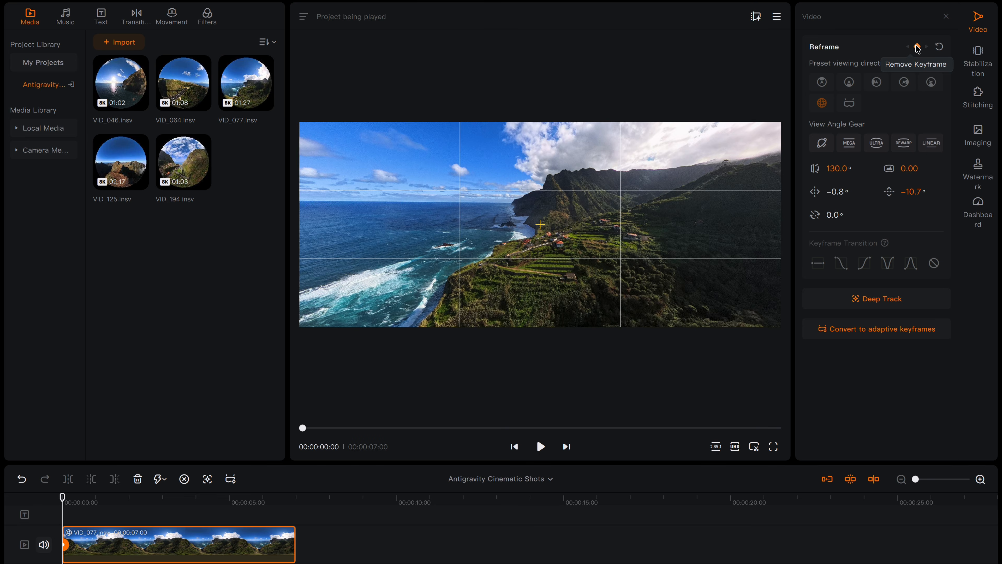
- At 00:00:06:23 in VID_077, add a second reframe keyframe with the tilt set to 0°
click(289, 501)
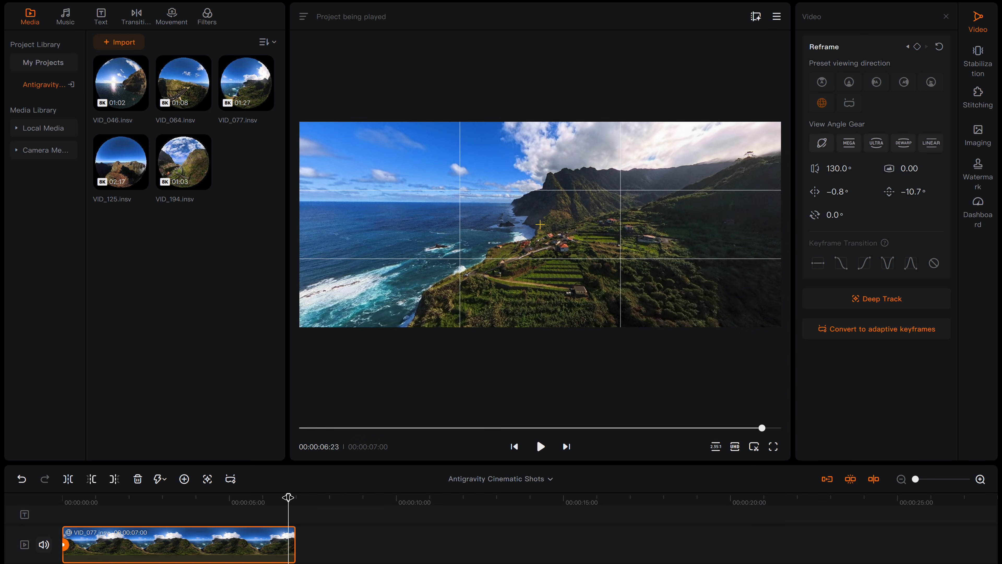
drag(903, 193, 911, 191)
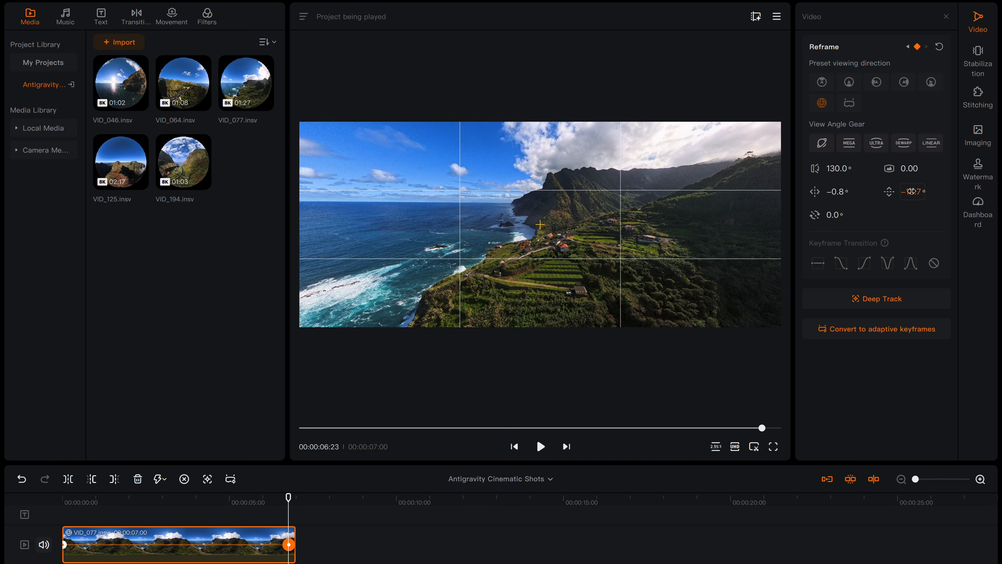
key(ctrl+z)
click(911, 191)
text(0)
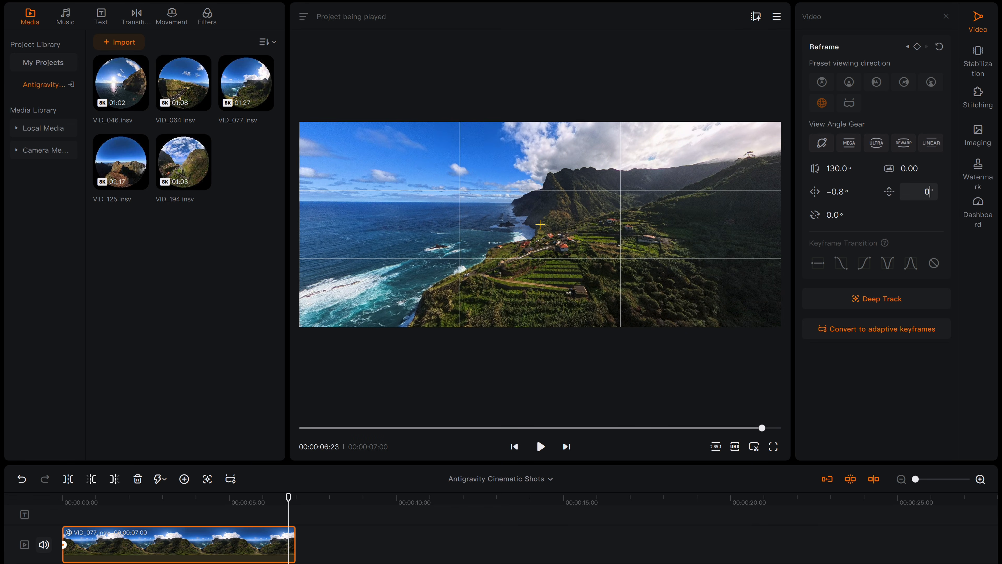
key(Return)
- Apply the Slip-In Fade-Out transition between the two coastal keyframes and play VID_077 from its start
click(208, 497)
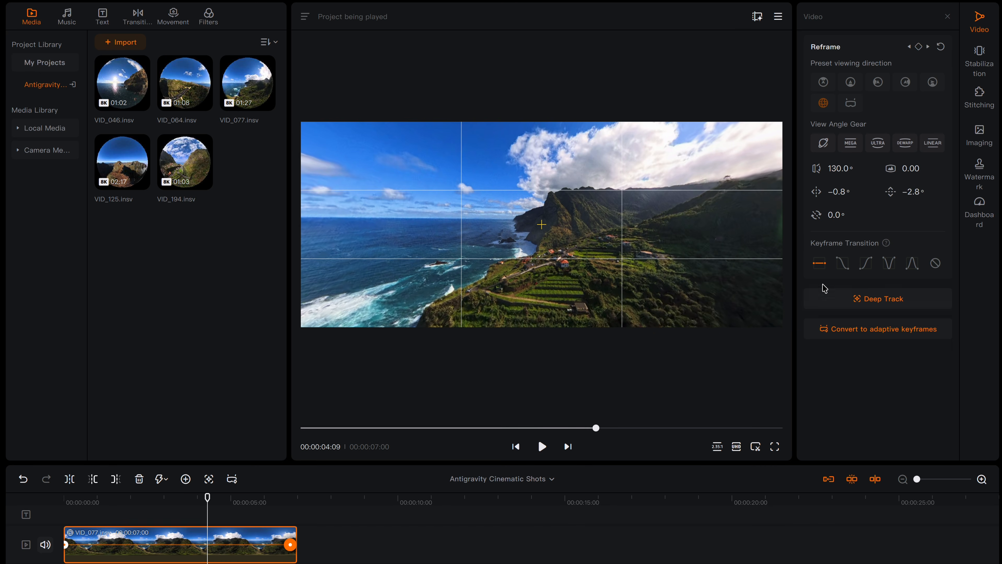
click(843, 262)
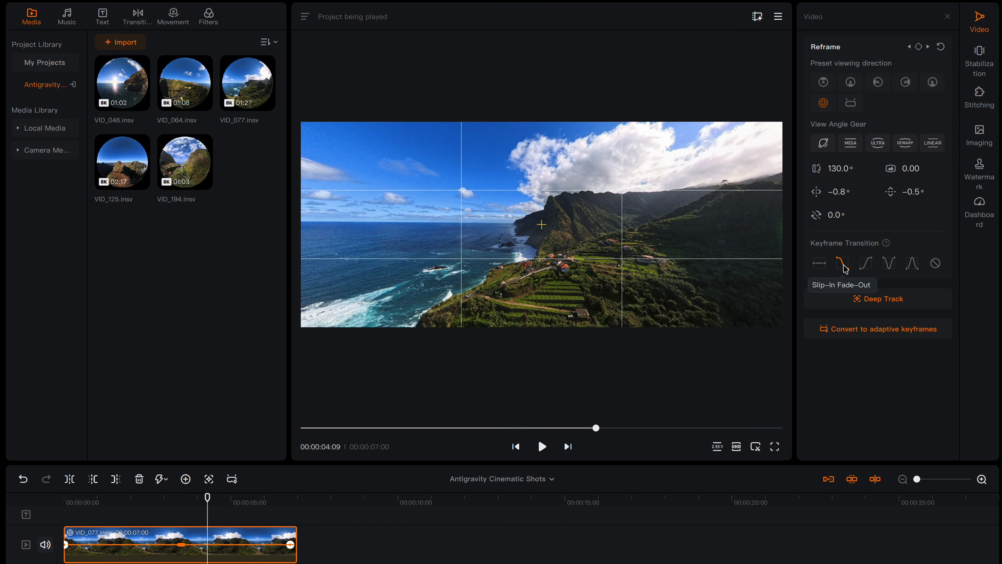
drag(144, 496, 63, 498)
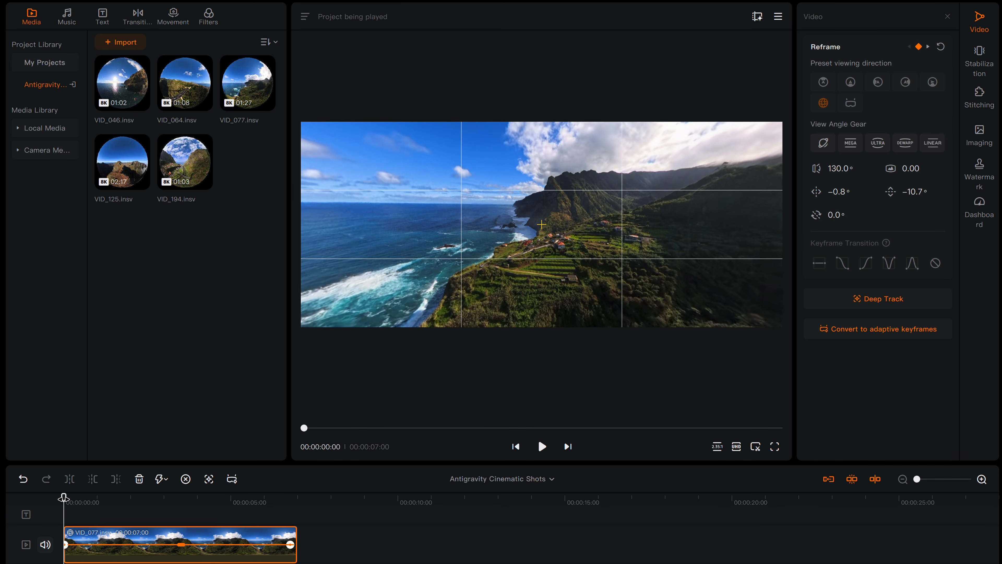
key(space)
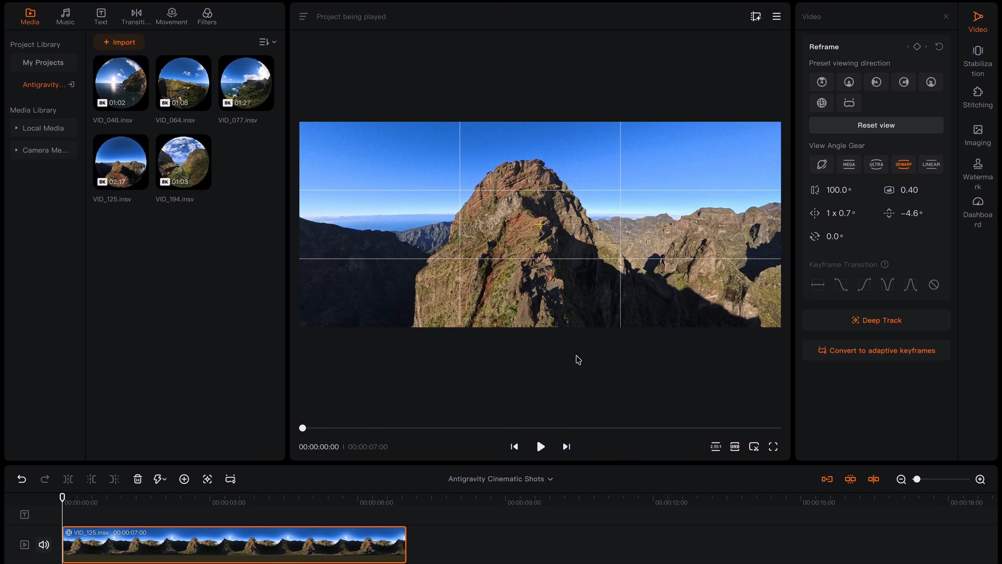
- Give VID_125 the globe preset direction and Linear view, and turn it to the stairway peak at pan 195.4° and tilt −8.8°
click(822, 102)
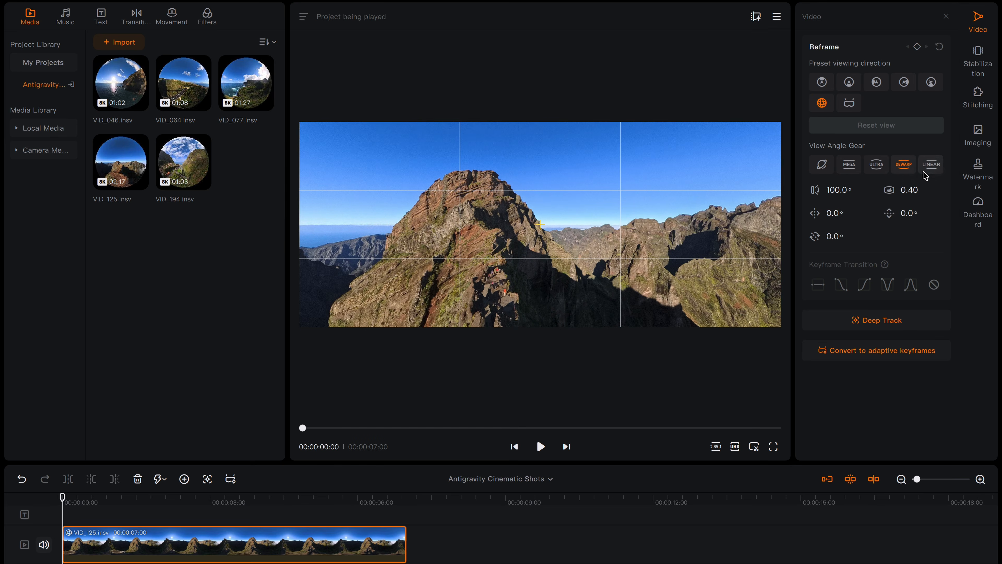
click(939, 166)
drag(404, 257, 727, 228)
drag(355, 277, 676, 247)
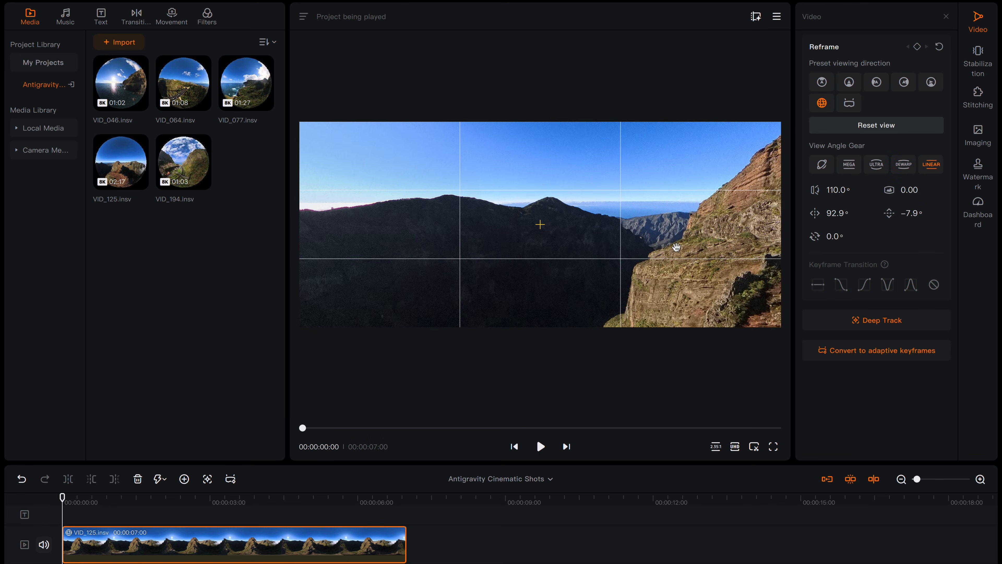
drag(403, 251, 686, 248)
drag(409, 262, 641, 265)
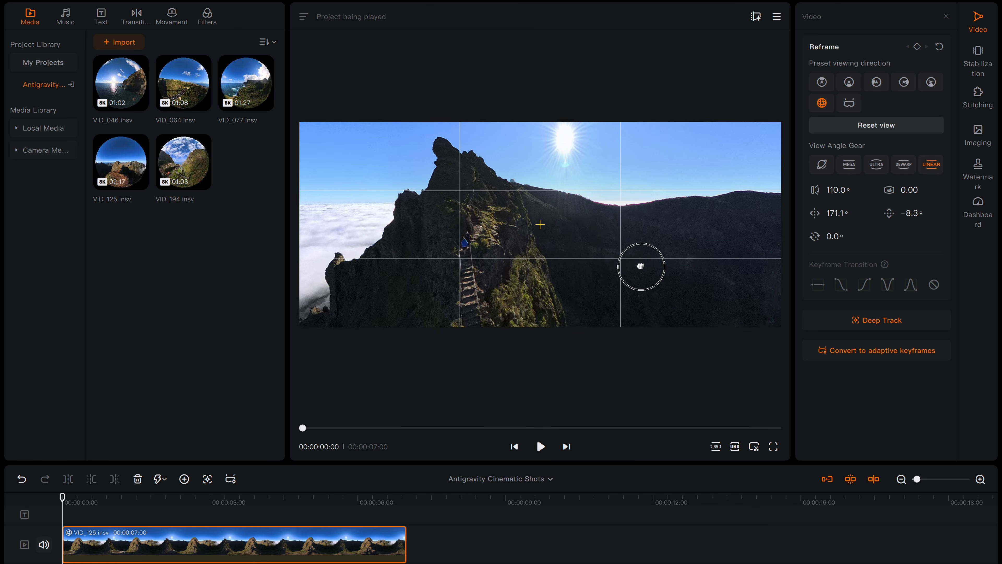
drag(508, 256, 661, 253)
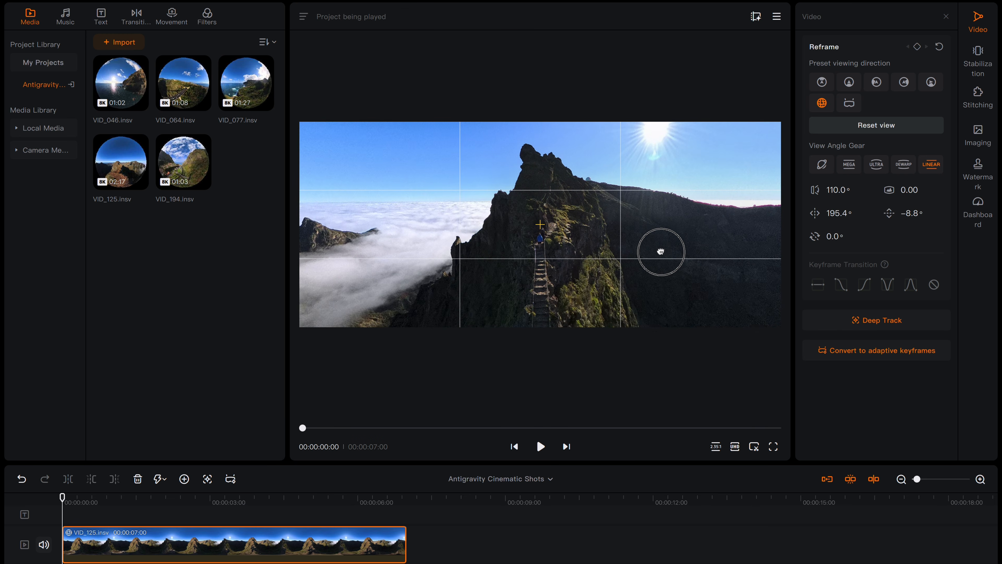
- At the start of VID_125, add a reframe keyframe with a 130° field of view, pan 194.0° and tilt −18.7°
click(843, 190)
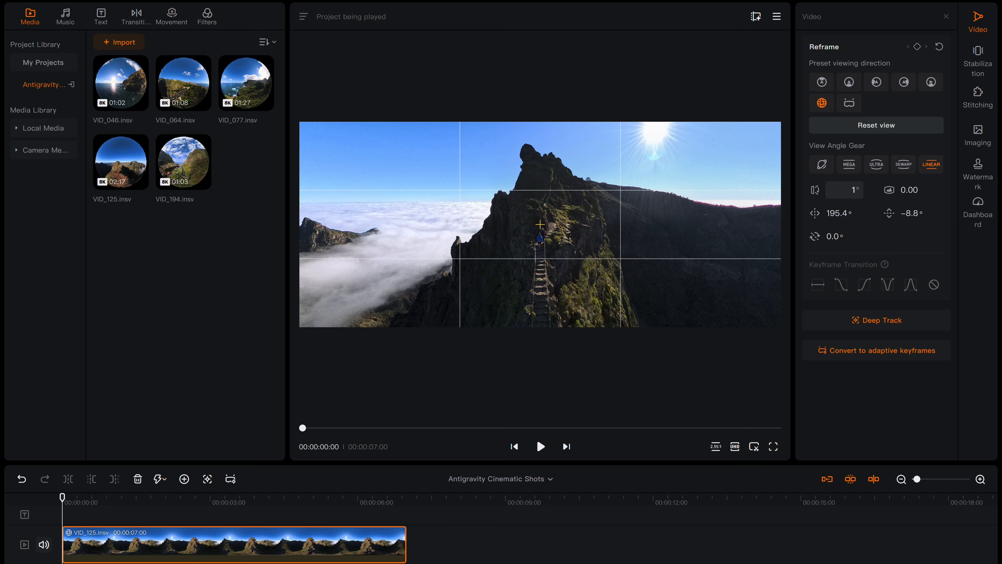
text(130)
key(Return)
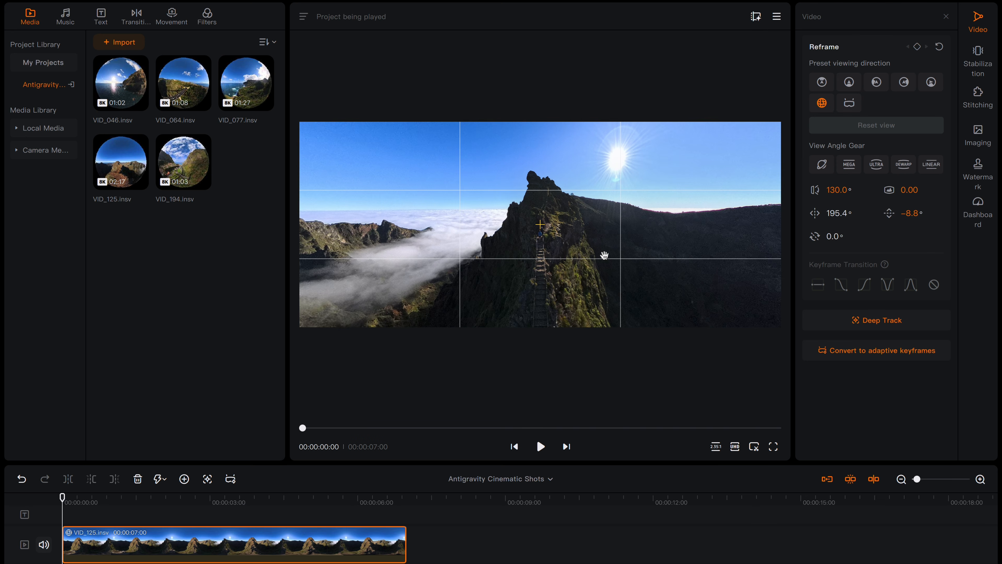
drag(598, 261, 591, 198)
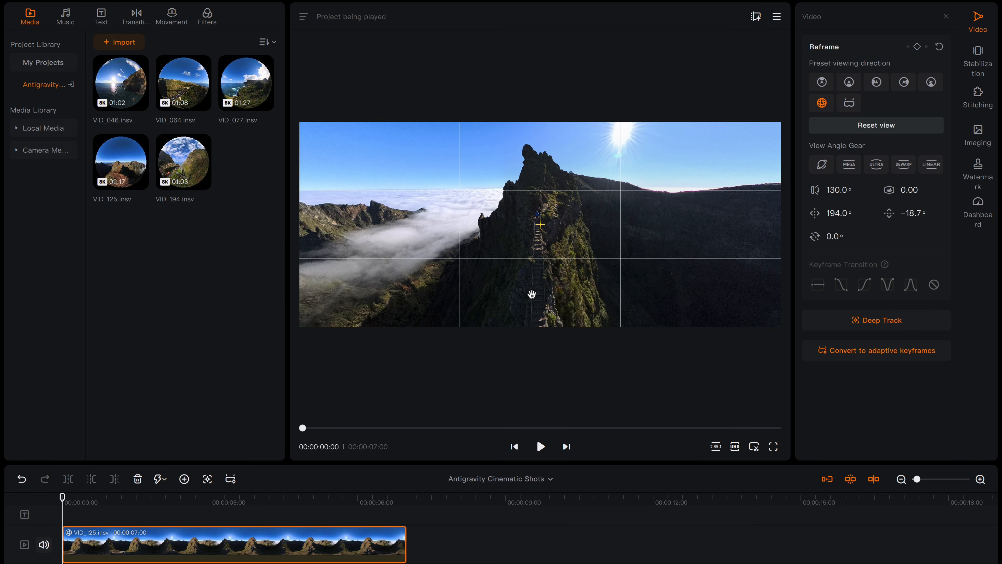
click(917, 46)
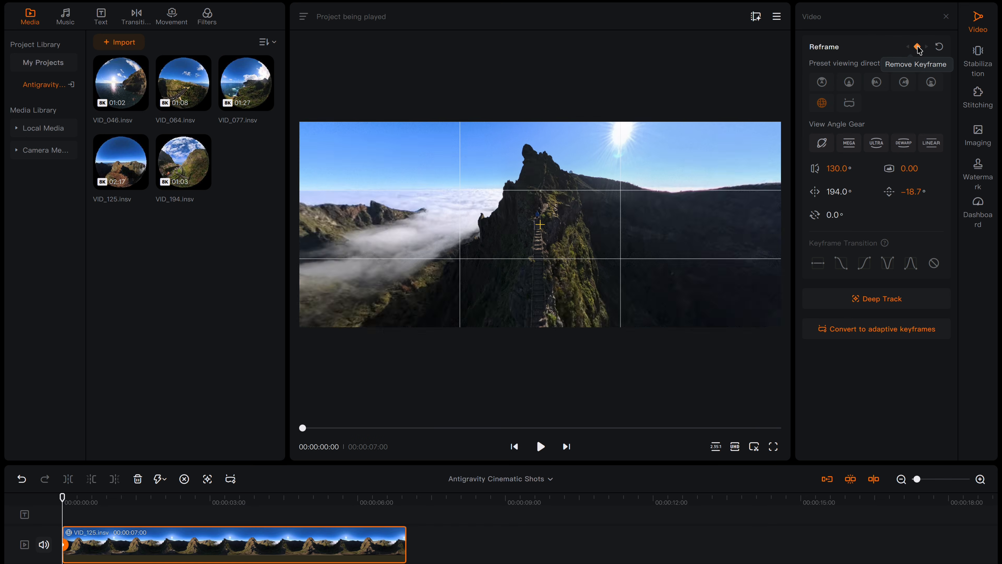
- At 00:00:06:25, tilt the view down along the ridge to pan 193.5° and tilt −30.1°, and add a reframe keyframe
drag(393, 498, 398, 498)
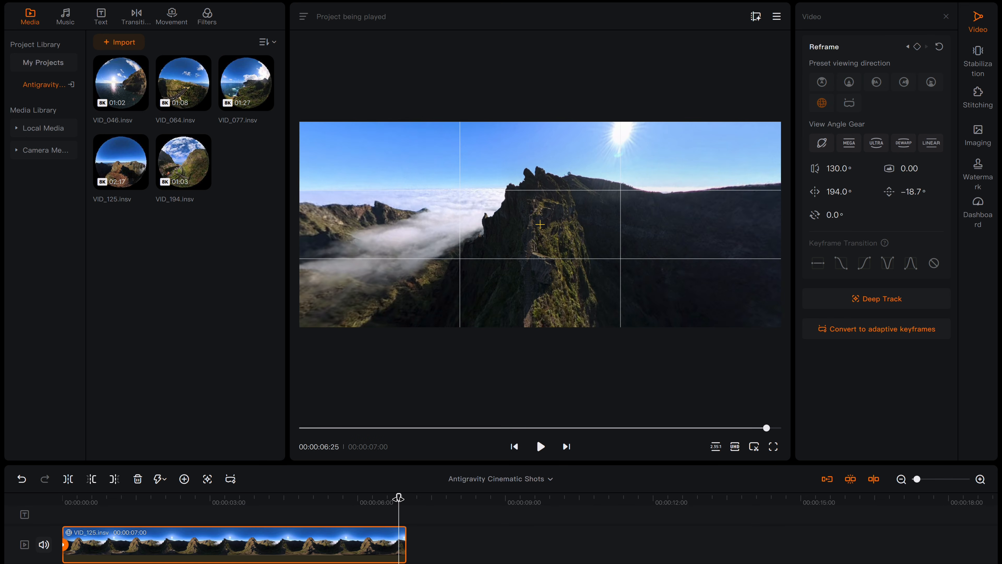
drag(574, 297, 572, 242)
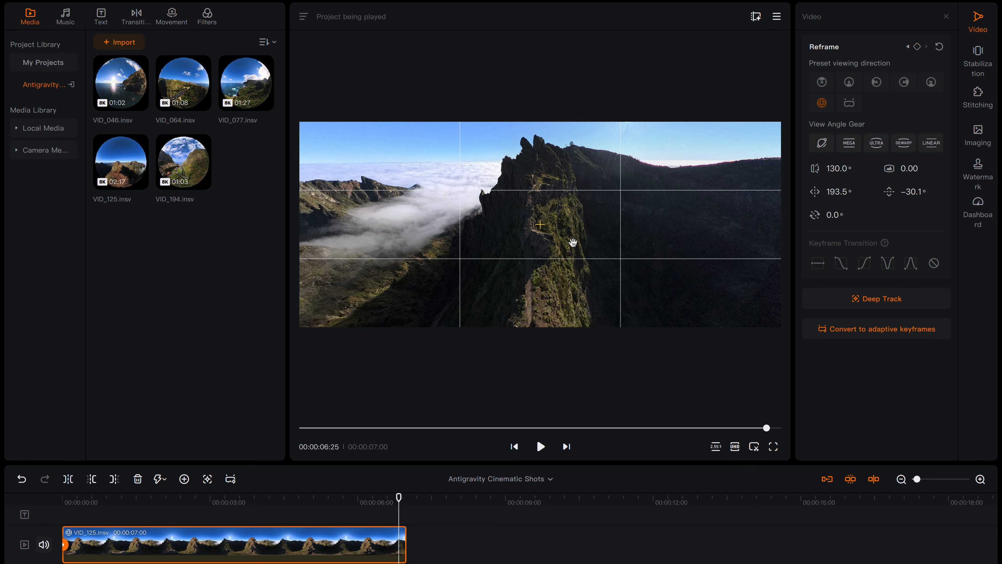
click(918, 47)
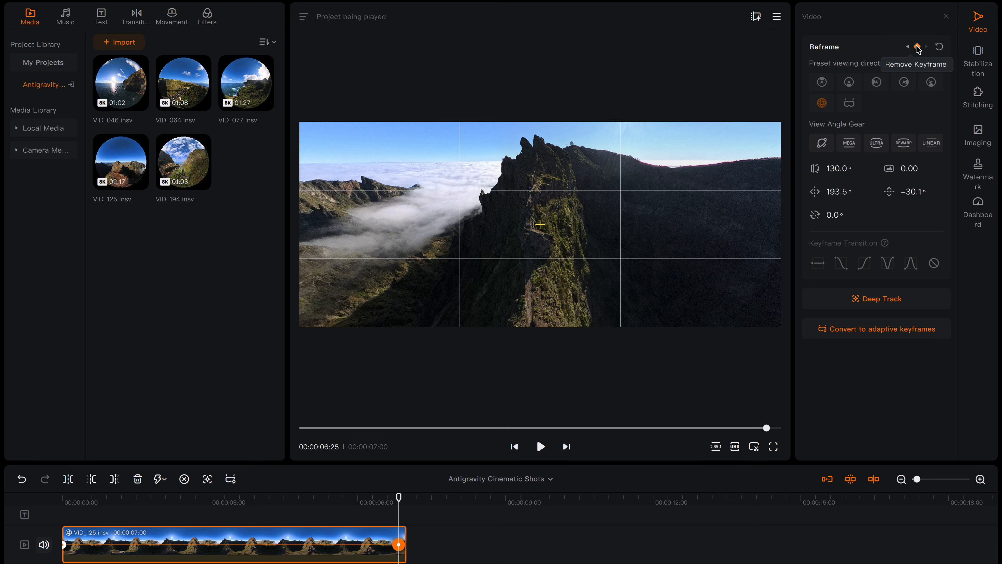
- Apply the Slip-In Fade-Out transition between VID_125's two keyframes and play the clip from its start
drag(335, 498, 302, 498)
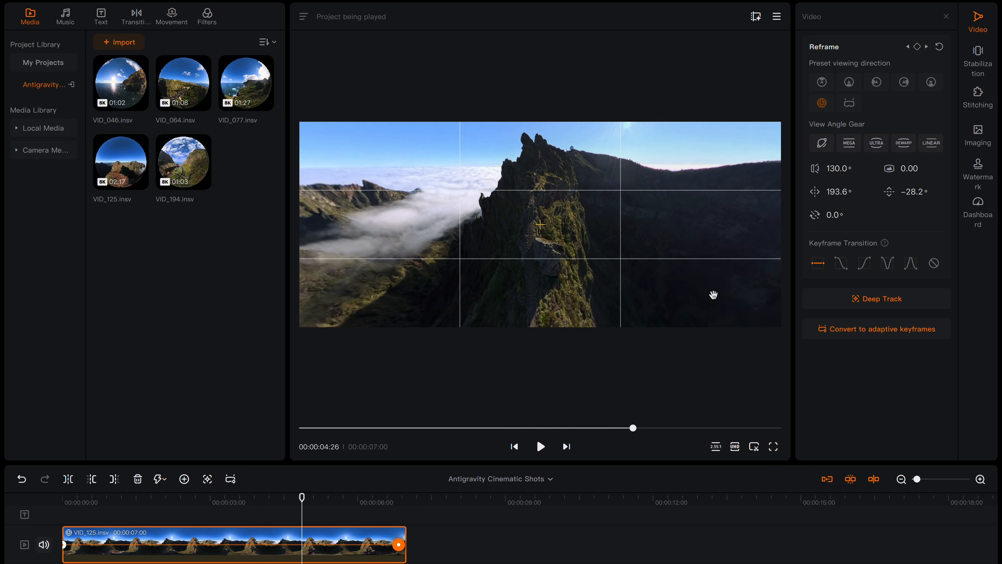
click(840, 262)
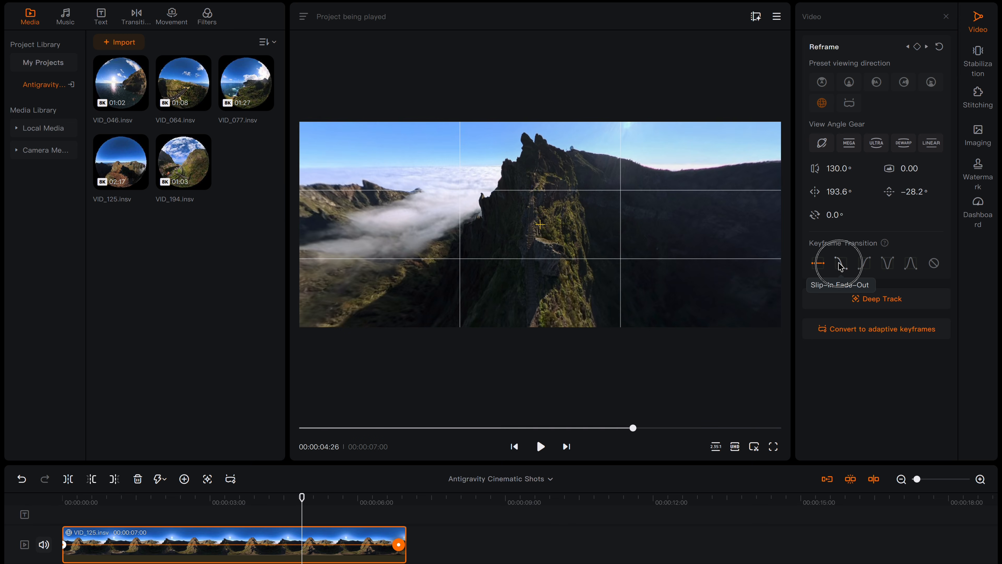
click(62, 498)
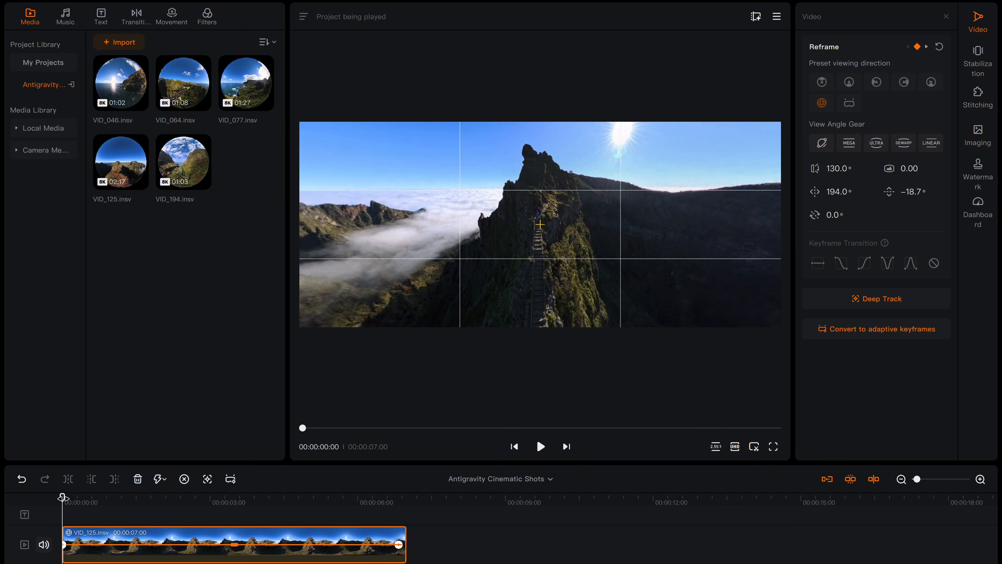
key(space)
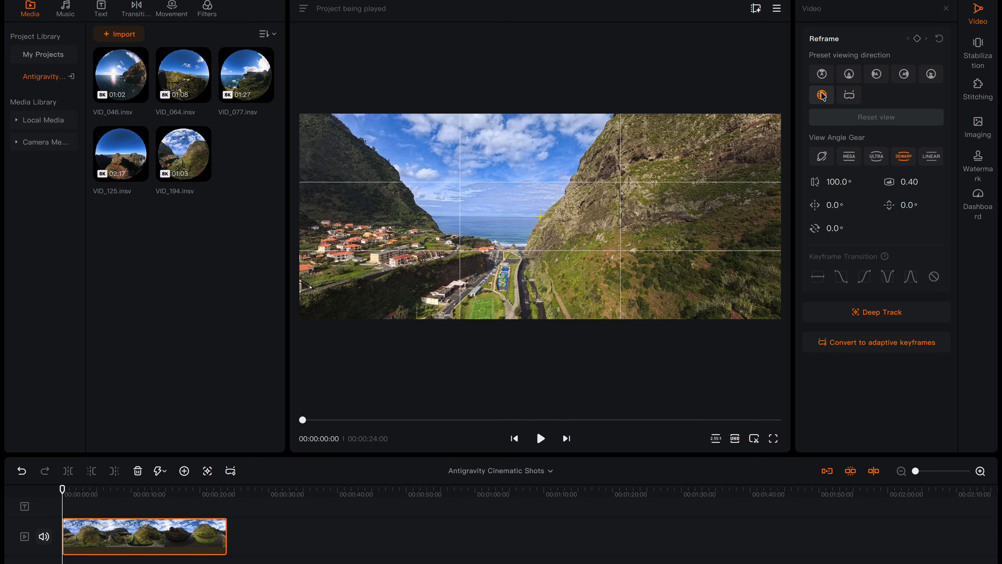
- Give the coastal valley clip the Linear view and set its field of view to 120°
click(938, 161)
click(841, 183)
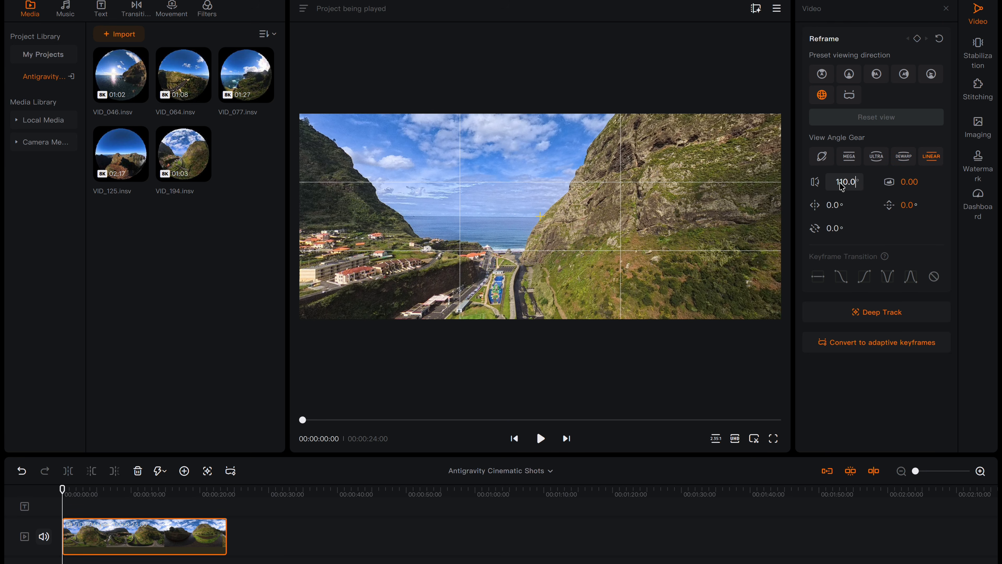
key(ctrl+a)
text(11)
text(0)
key(Return)
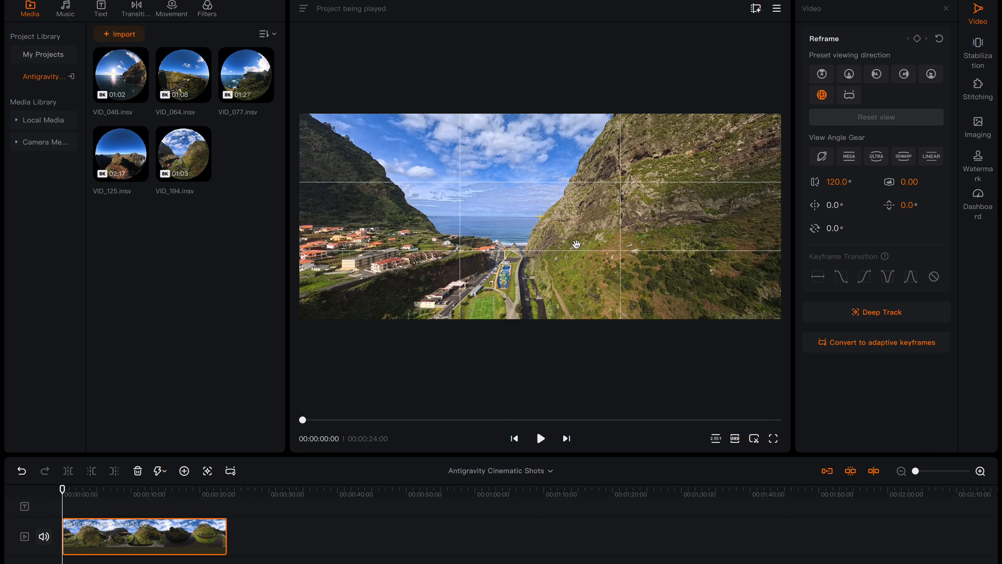
- At the valley clip's start, turn the view to pan 3.4° and tilt −23.0°, set the roll to 10°, and add a reframe keyframe
drag(547, 283, 568, 161)
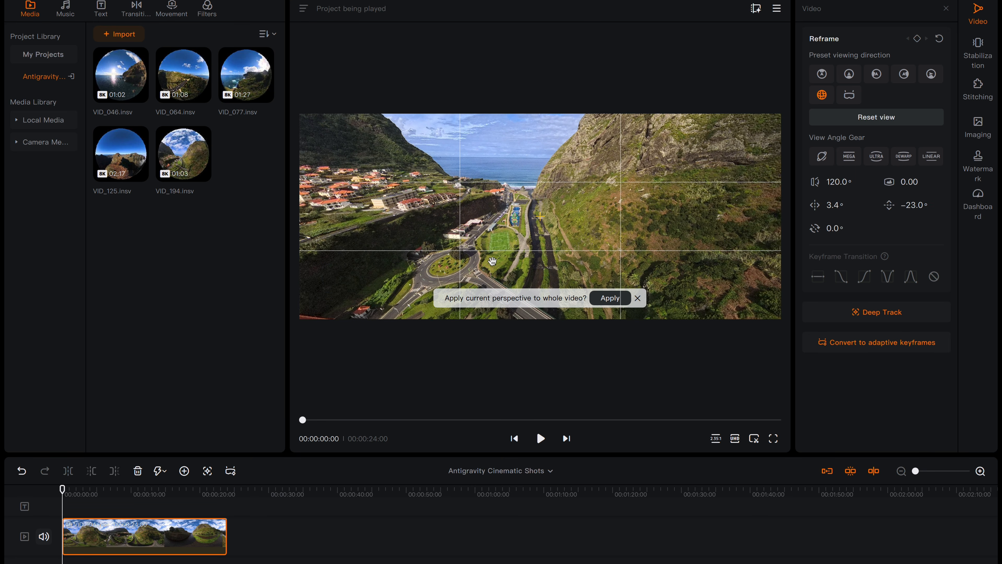
click(837, 228)
text(0.)
text(10)
key(Return)
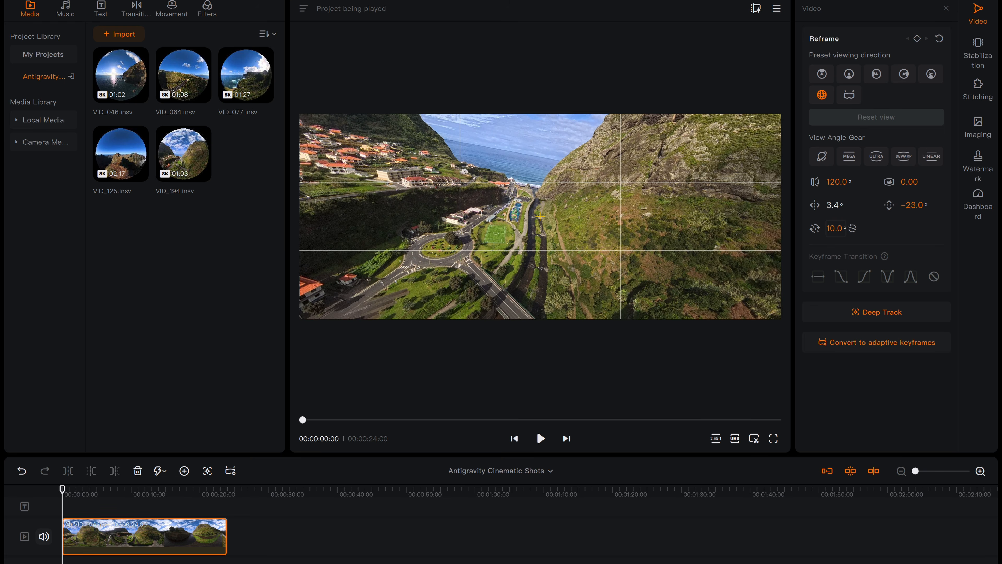
click(917, 39)
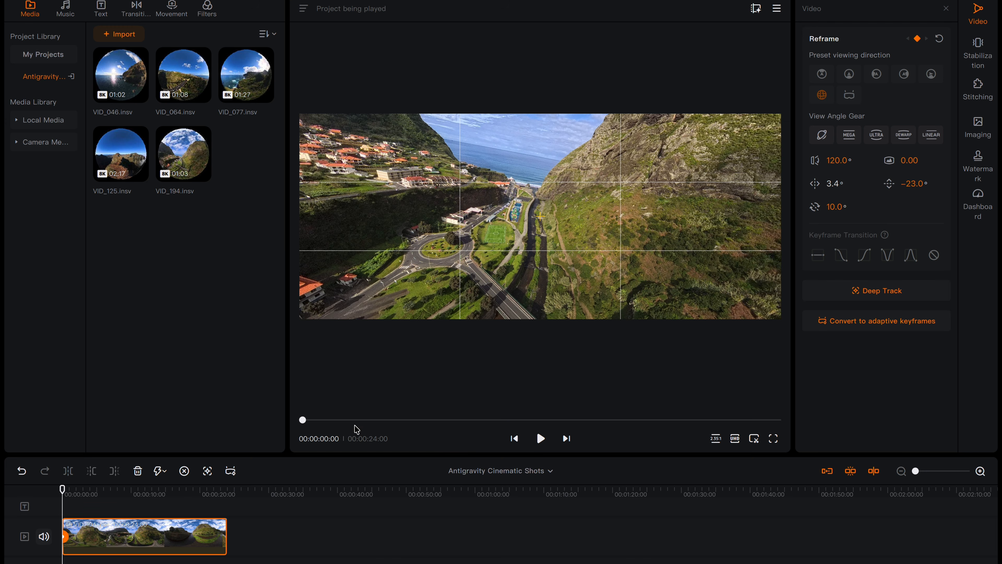
- At 00:00:12:03, midway through the valley clip, add a reframe keyframe with a roll of −10°
click(121, 491)
drag(124, 498, 146, 528)
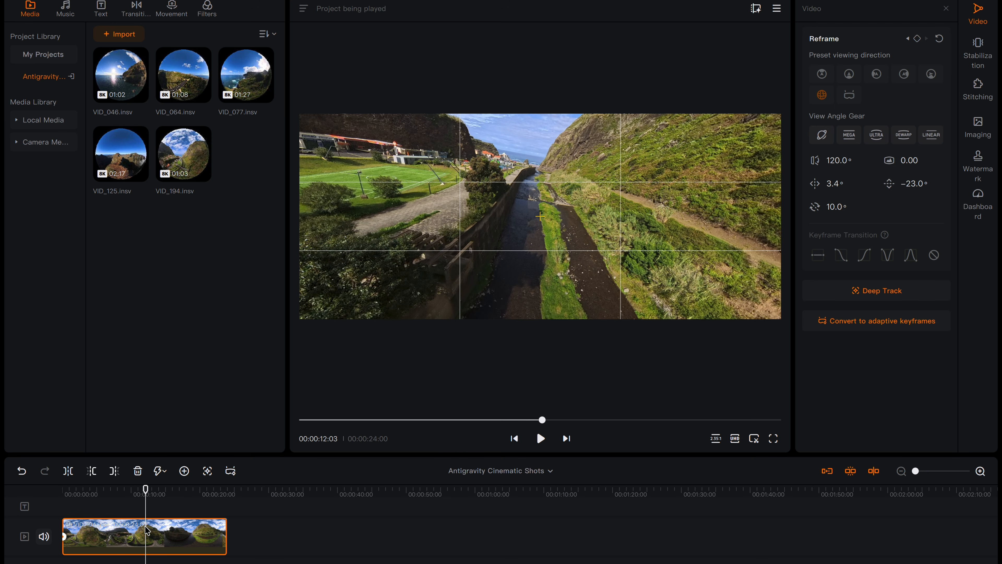
click(836, 209)
key(BackSpace)
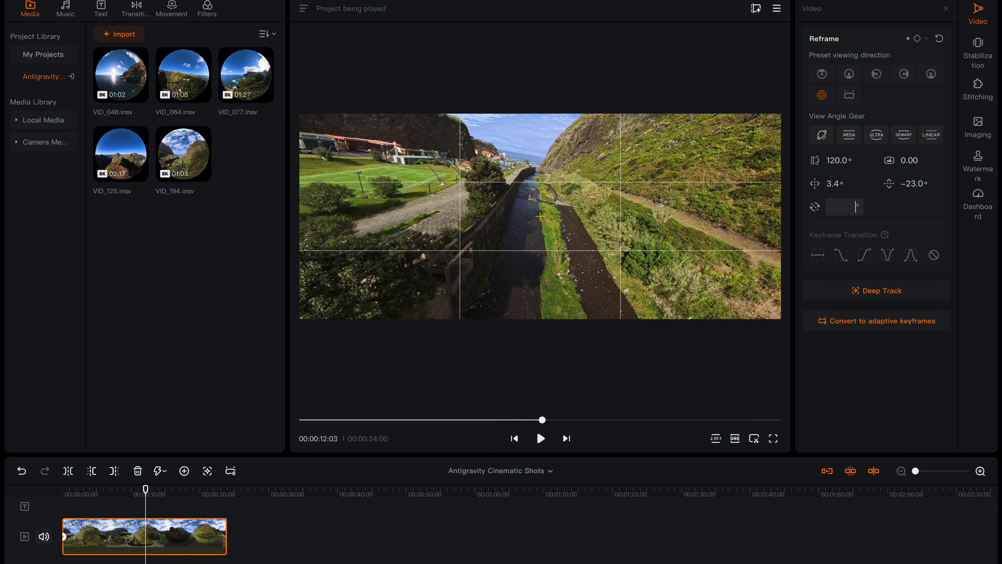
key(Return)
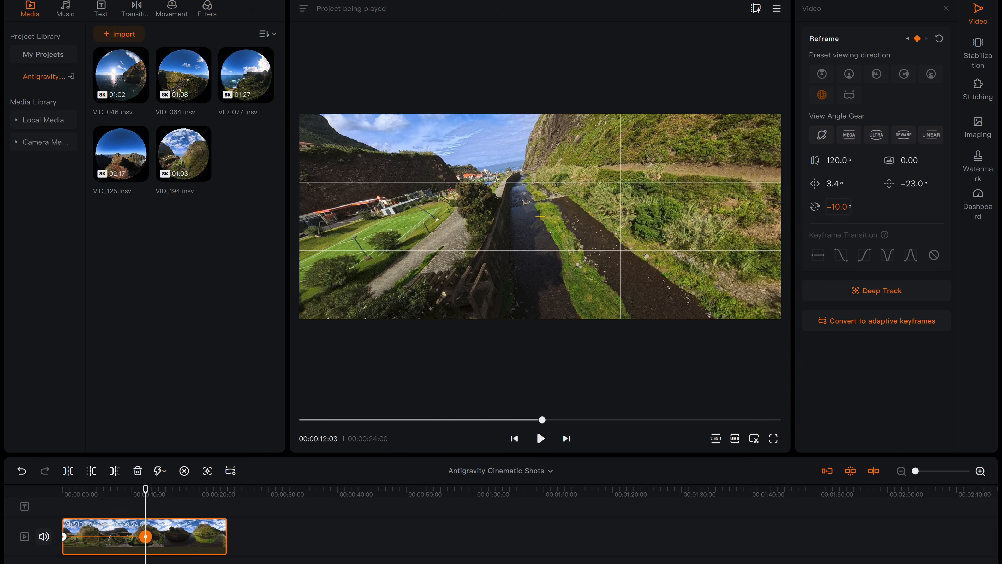
- At the valley clip's end, 00:00:24:00, add a reframe keyframe with a roll of 10°
click(225, 493)
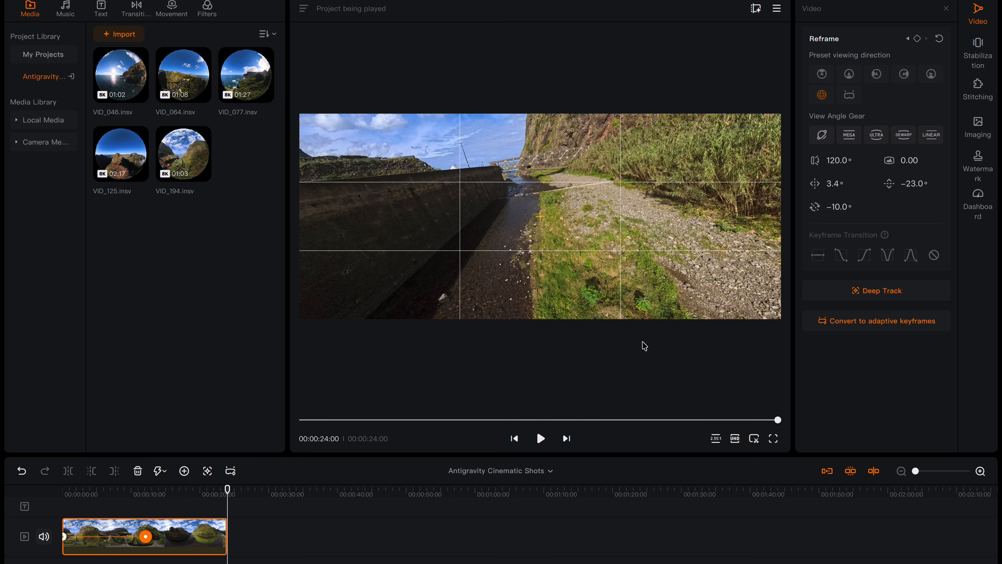
click(843, 209)
key(BackSpace)
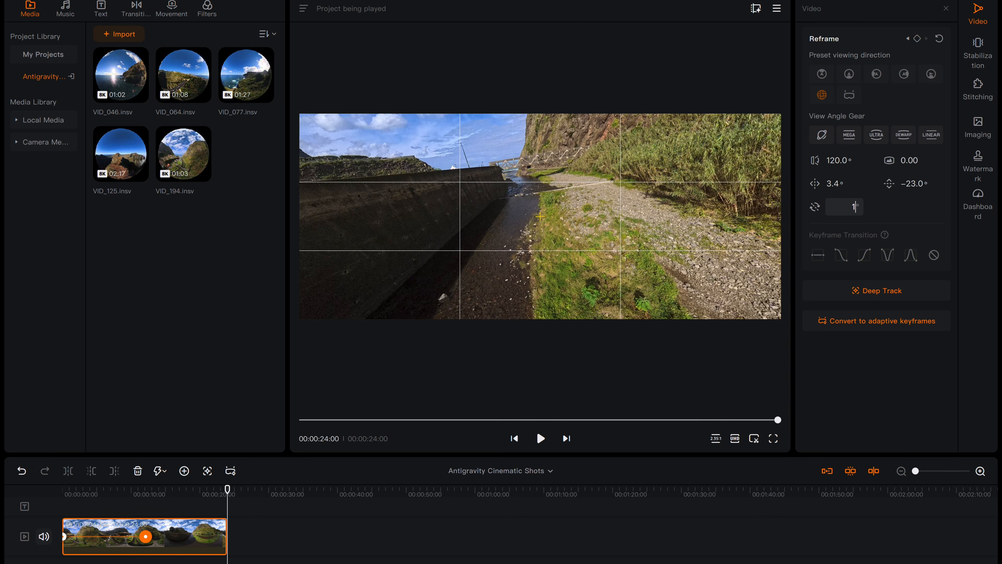
key(Return)
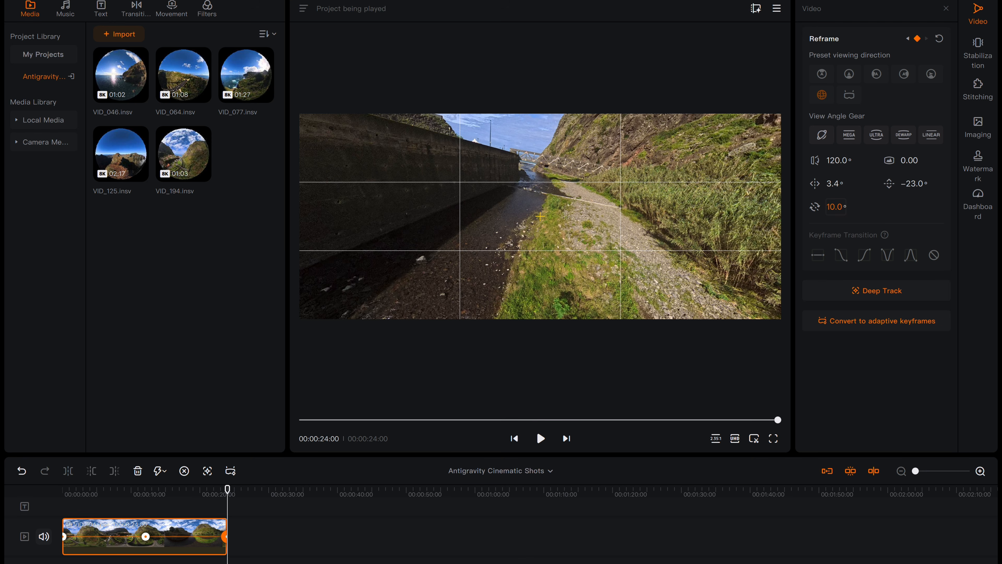
- Apply the Fade-In Slip-Out transition between the first two roll keyframes and Slip-In Fade-Out between the last two
click(102, 493)
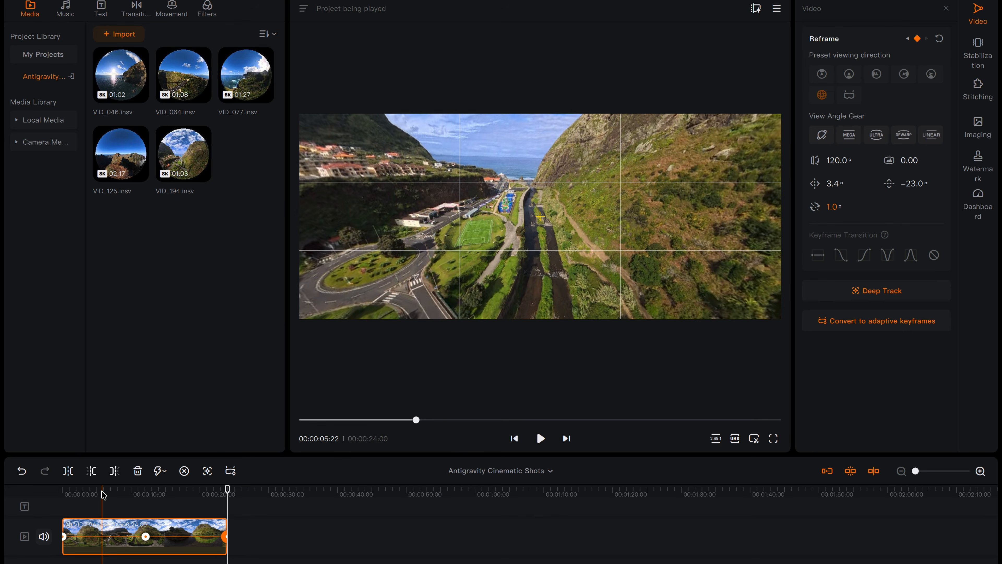
click(102, 490)
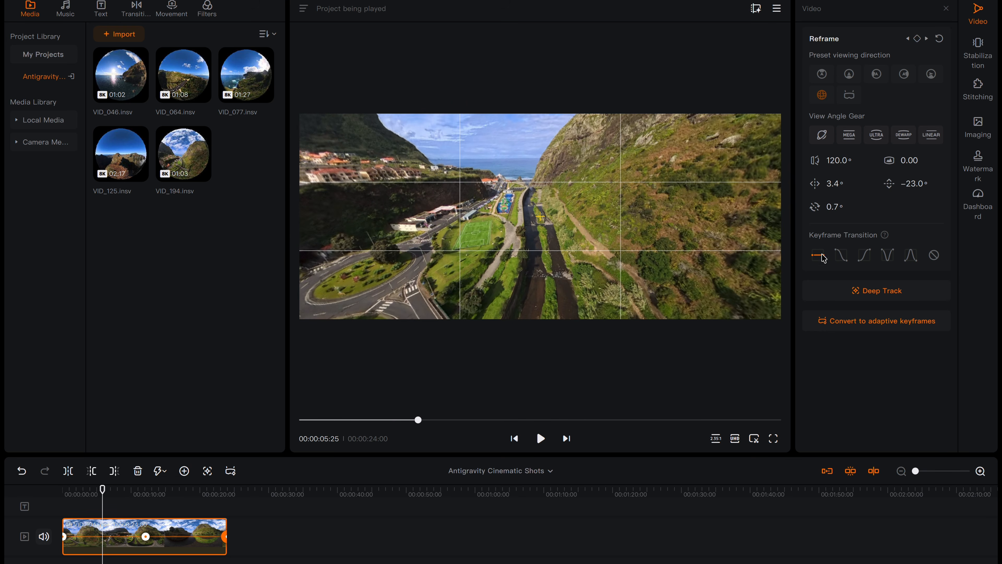
click(864, 256)
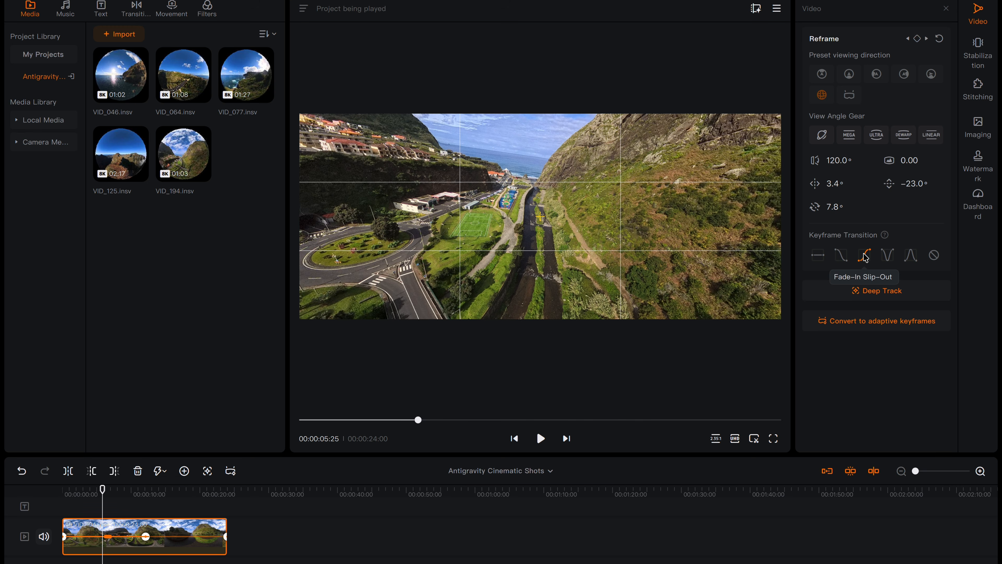
click(183, 493)
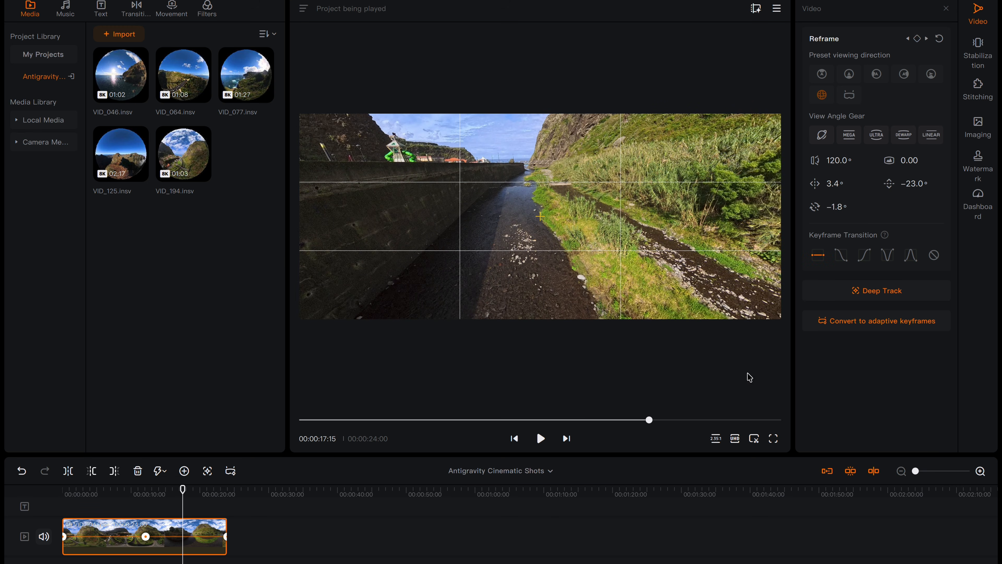
click(841, 258)
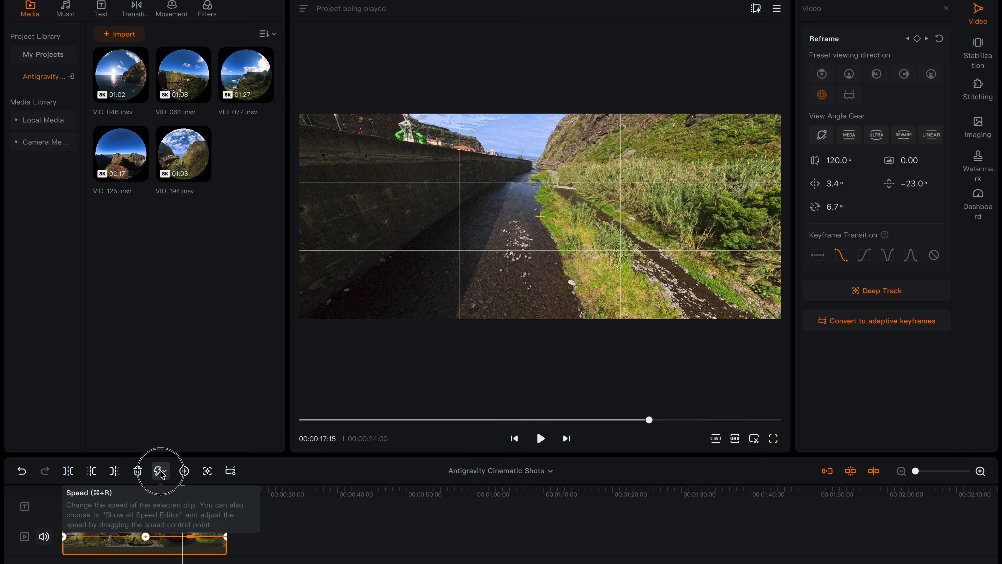
- Speed up the valley clip to 4.0x and play it from the start
click(161, 472)
mouse_move(243, 471)
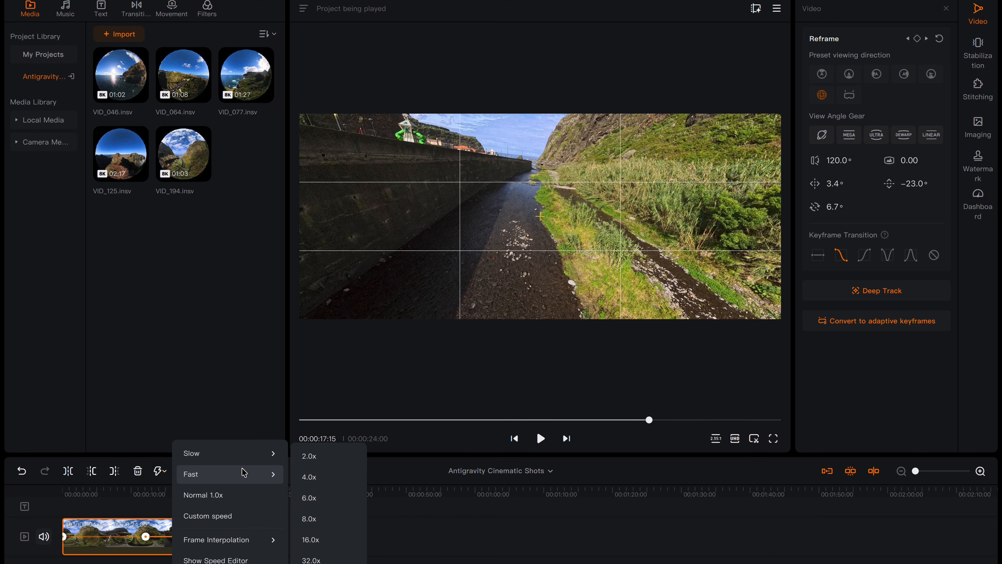
click(326, 478)
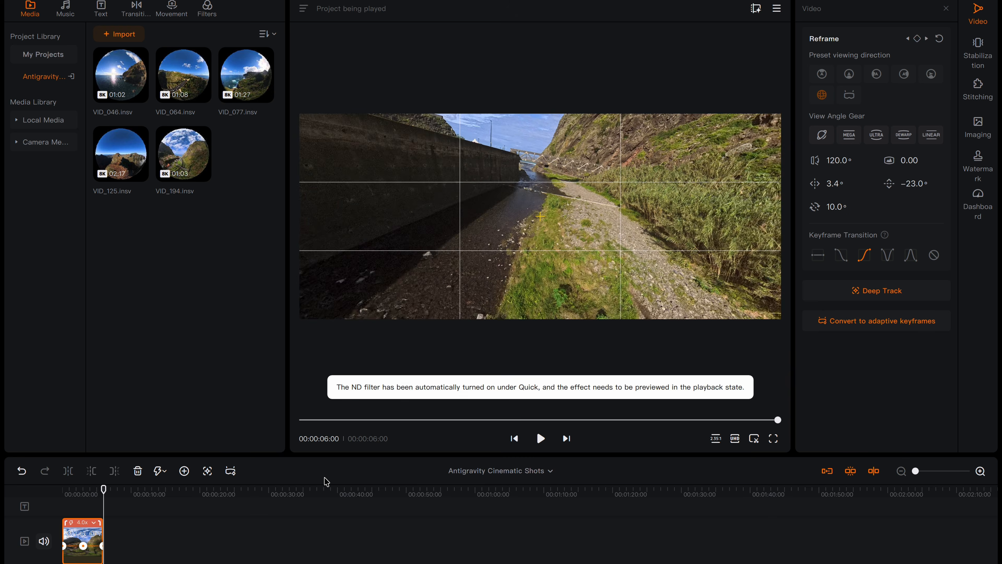
click(63, 490)
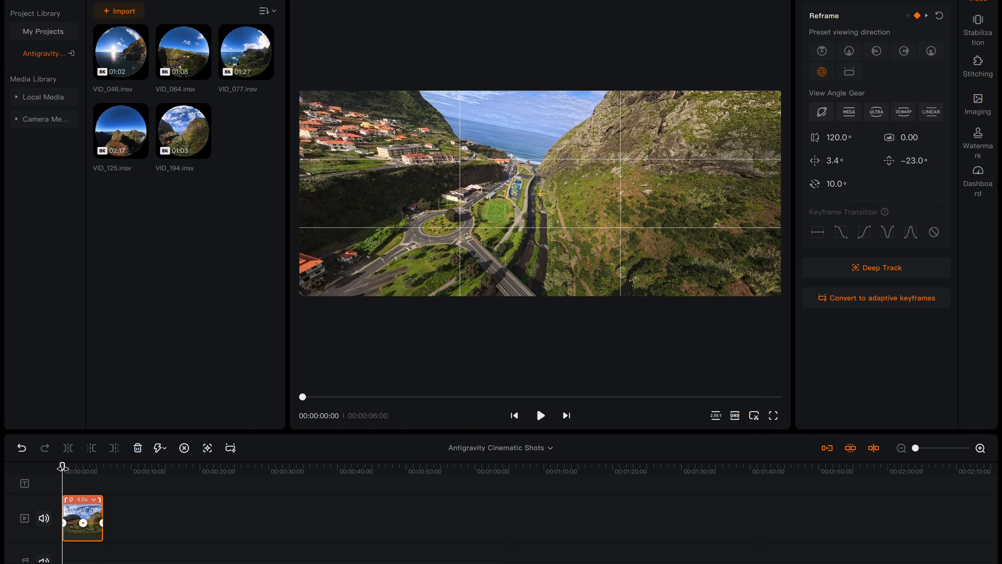
key(space)
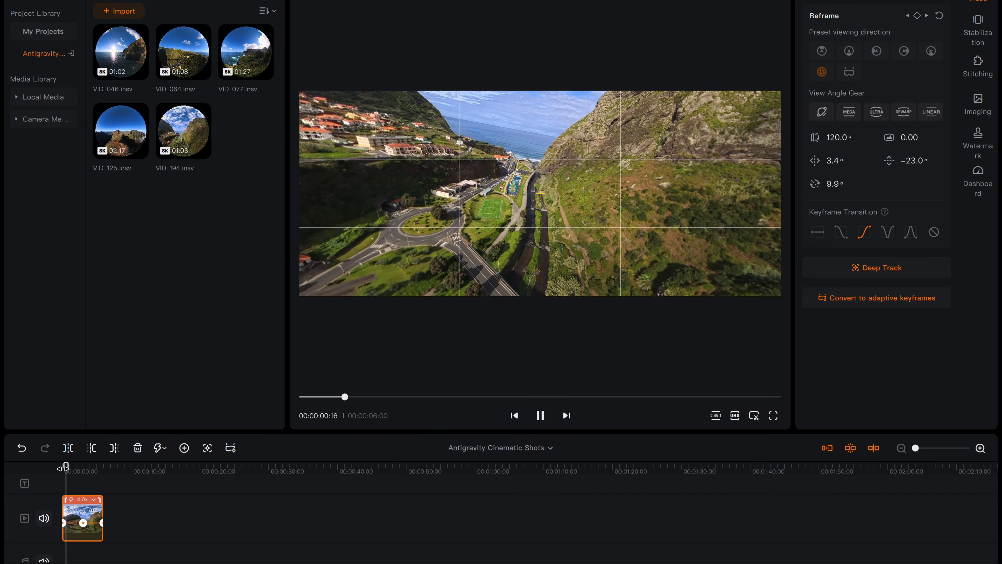